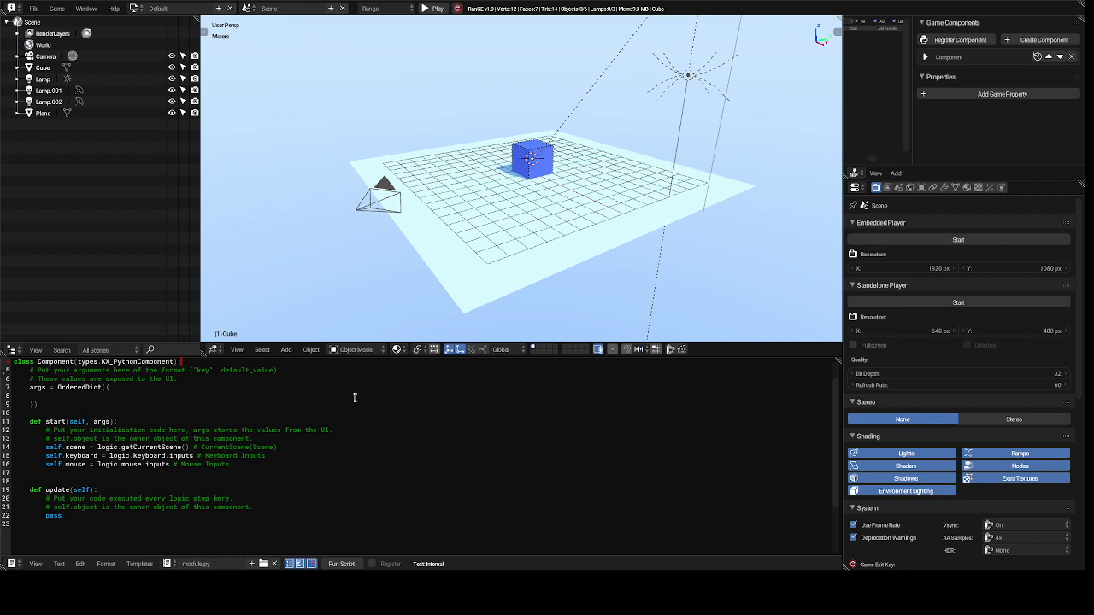
click(350, 350)
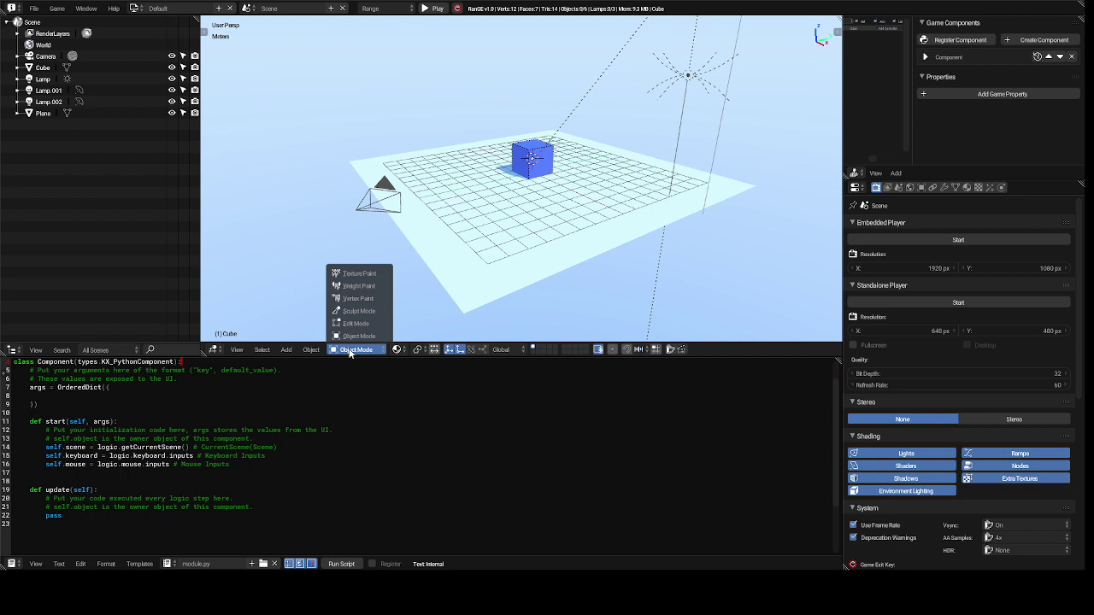
click(349, 351)
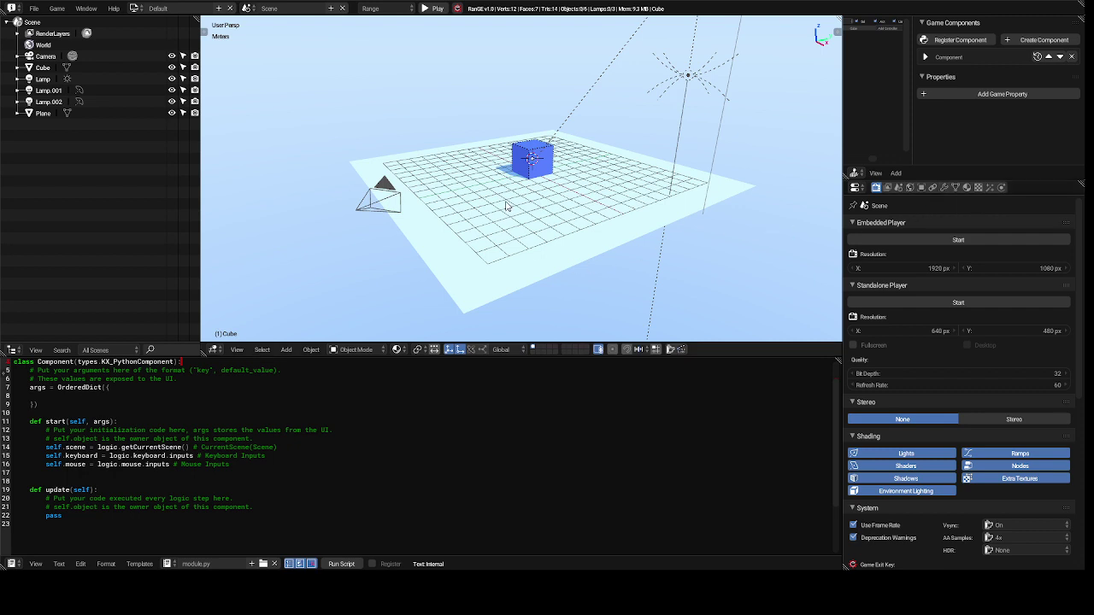
Step: Select the blue cube and show its object properties after viewing its mesh data, modifier and constraint settings
right_click(539, 167)
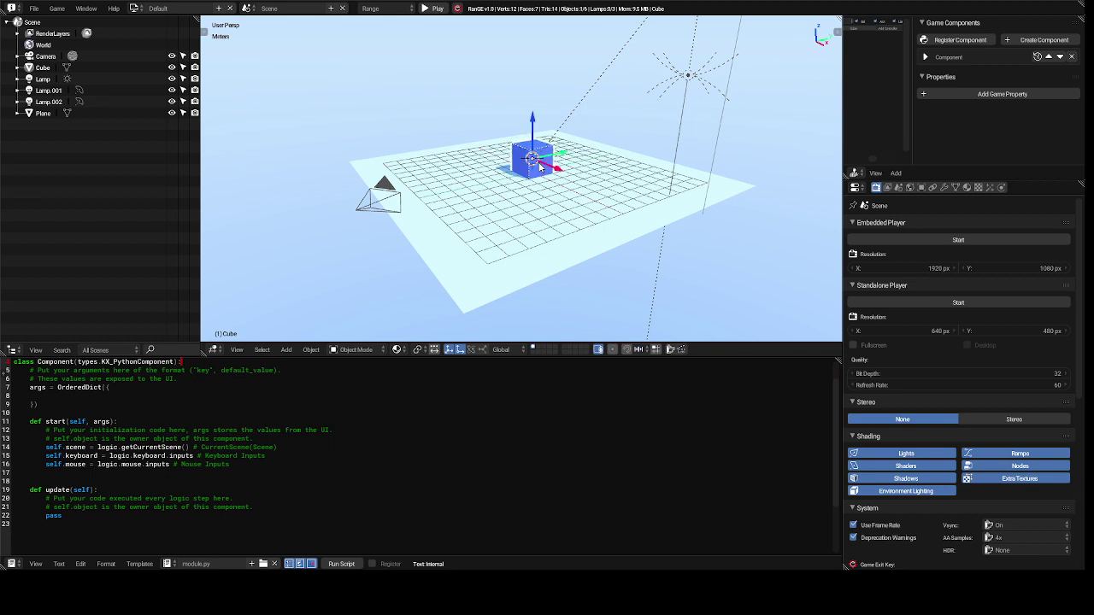
click(955, 187)
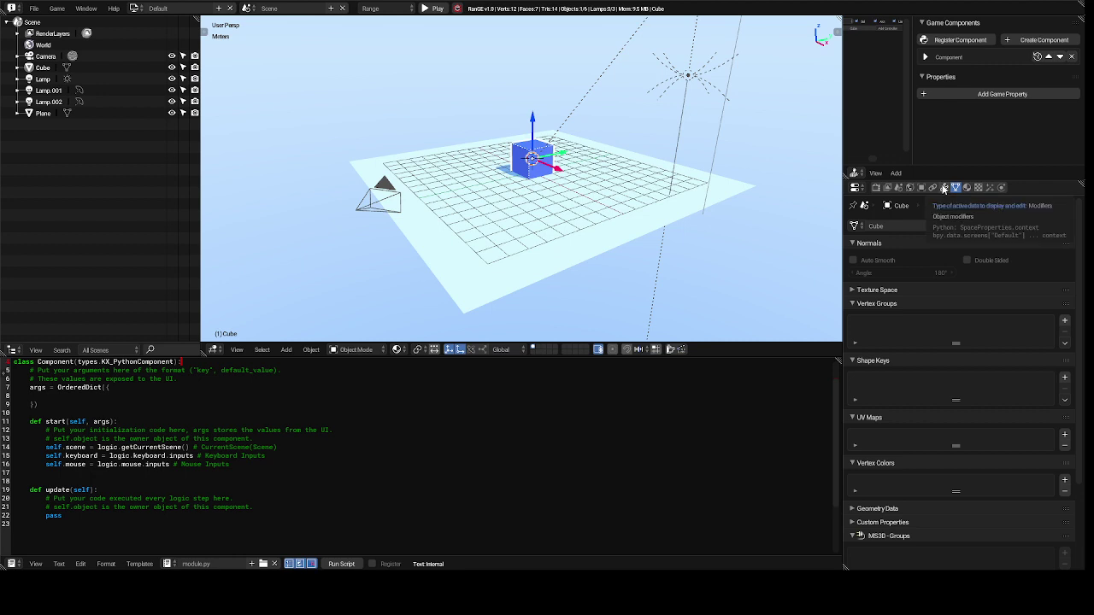
click(944, 188)
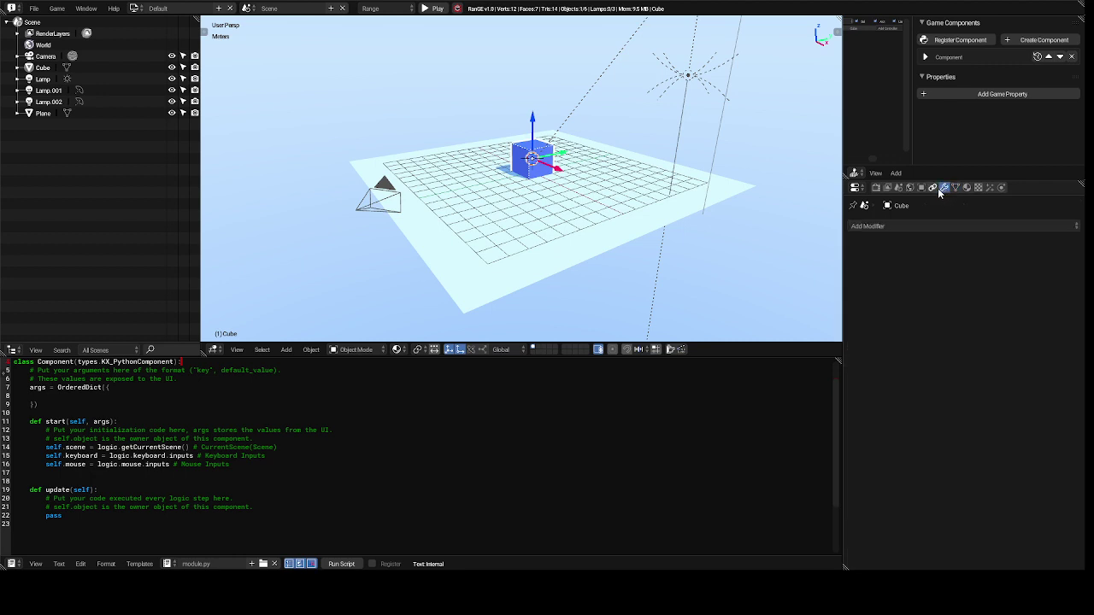
click(932, 188)
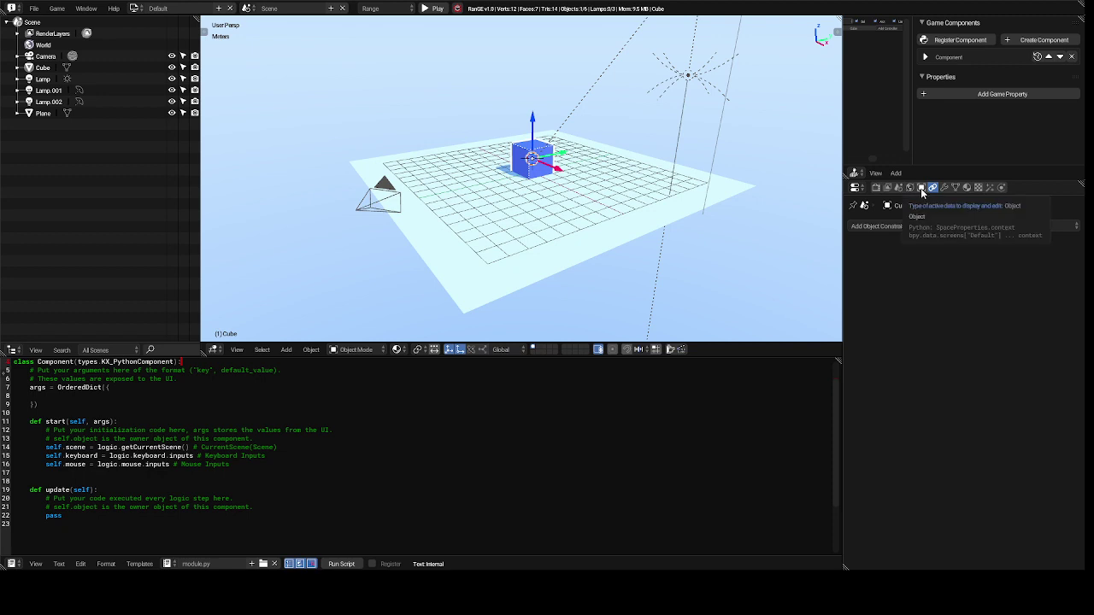
click(920, 187)
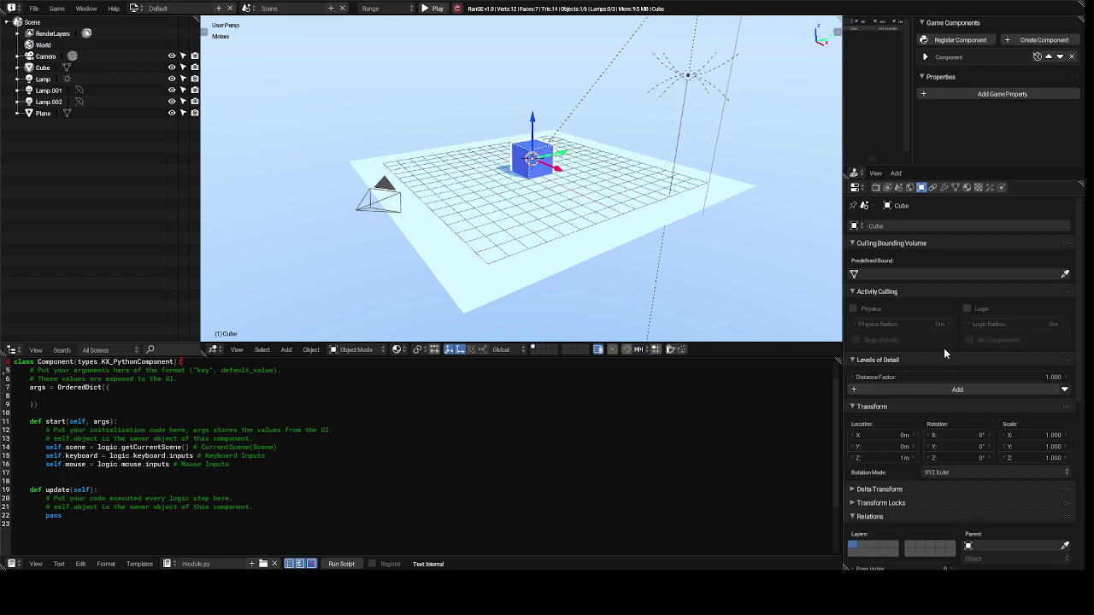
Step: Try setting the cube's X location to 300 m and undo the move
click(875, 437)
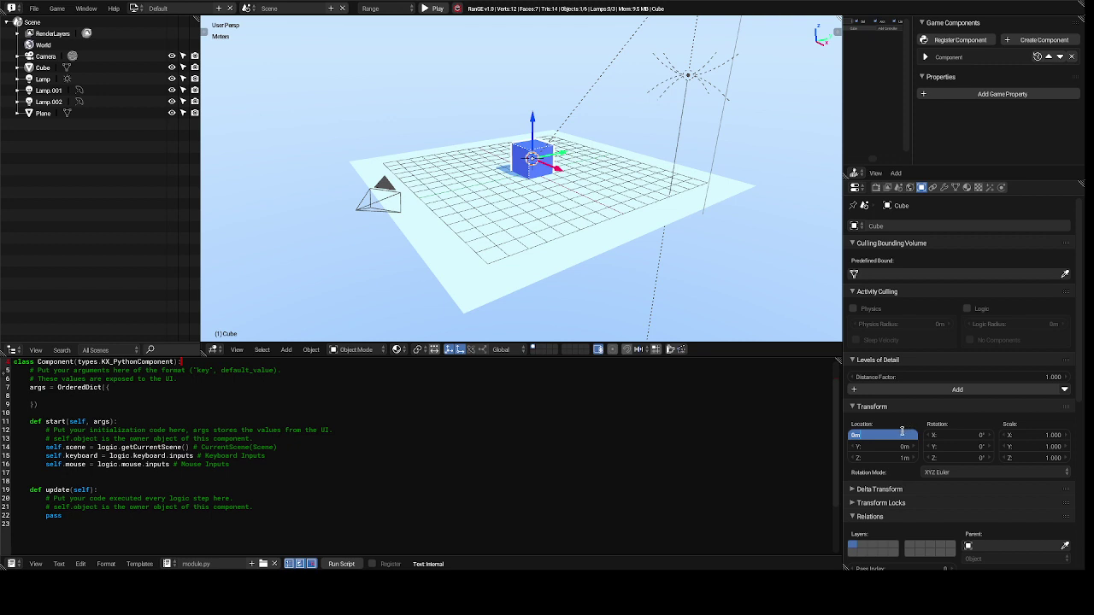
text(0)
text(3)
text(00)
key(Return)
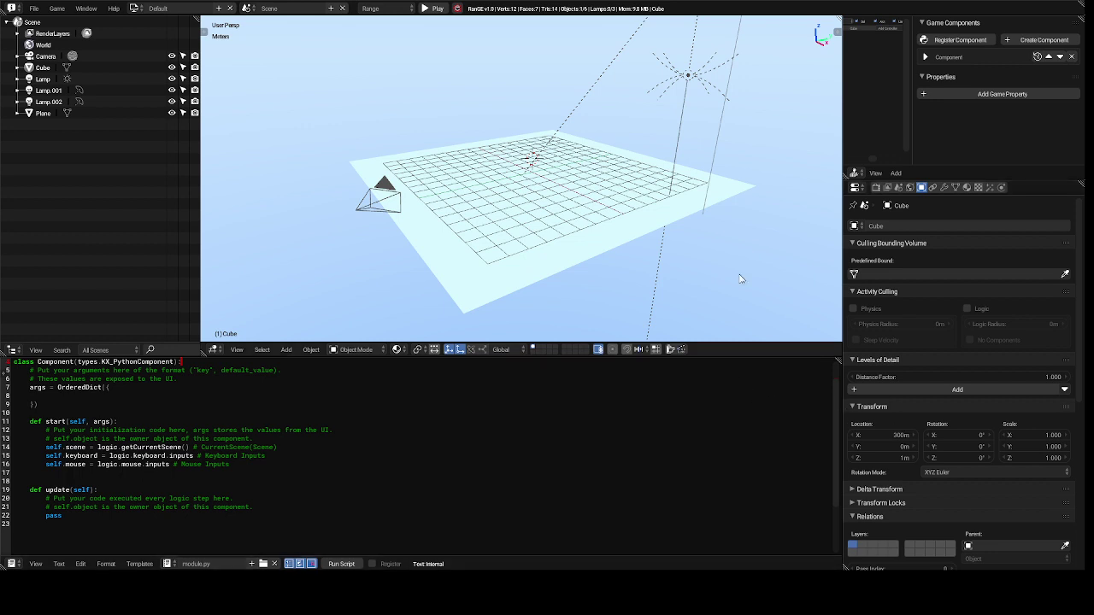
key(ctrl+z)
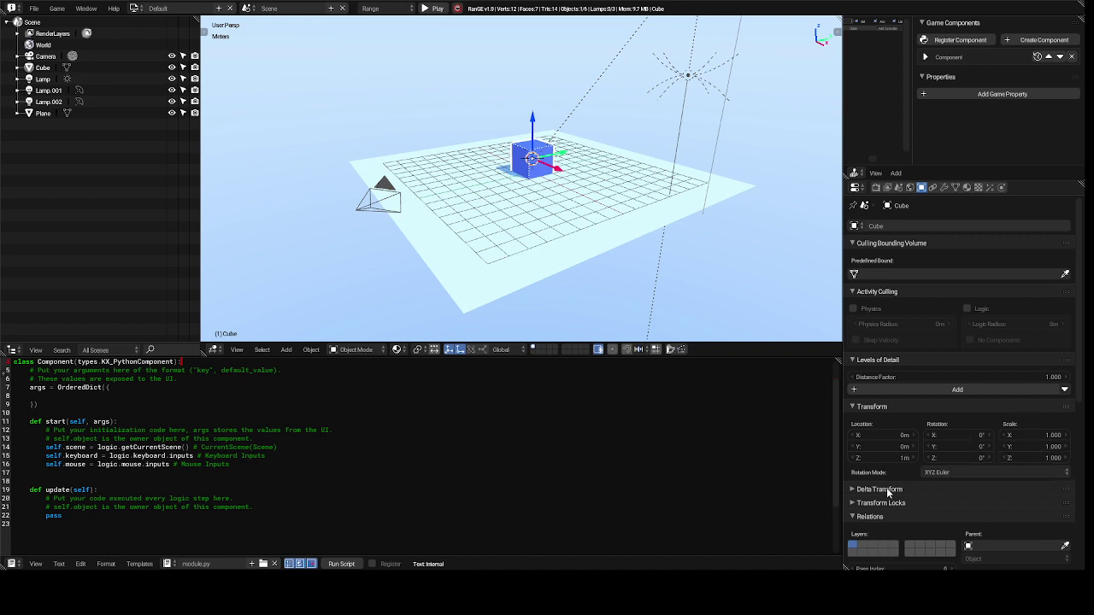
Step: Try setting the cube's X rotation to 300° and clear the rotation
click(946, 439)
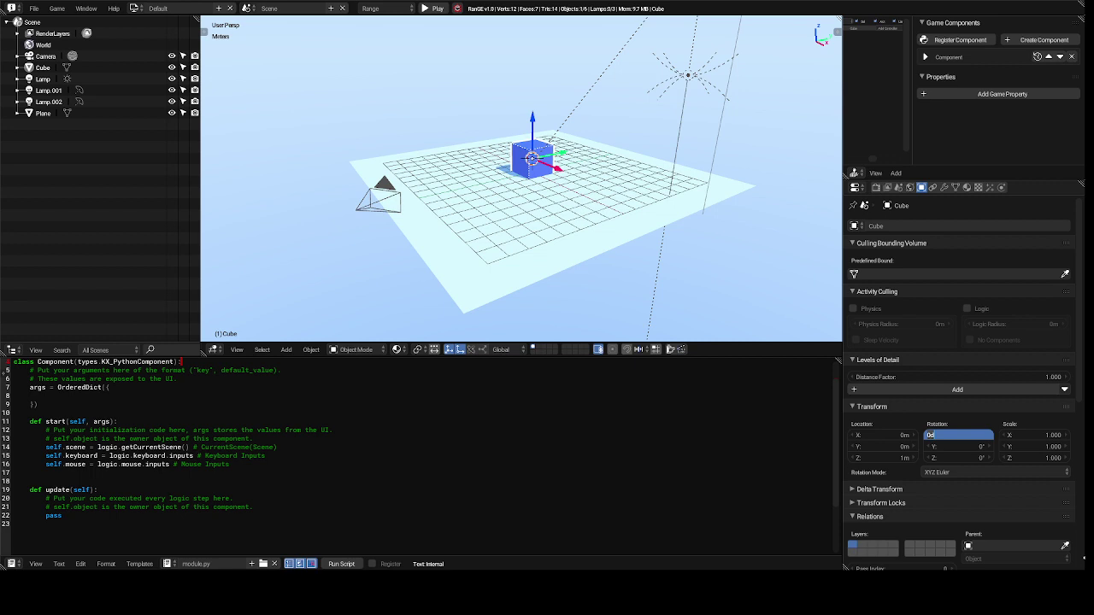
text(30)
key(BackSpace)
key(Return)
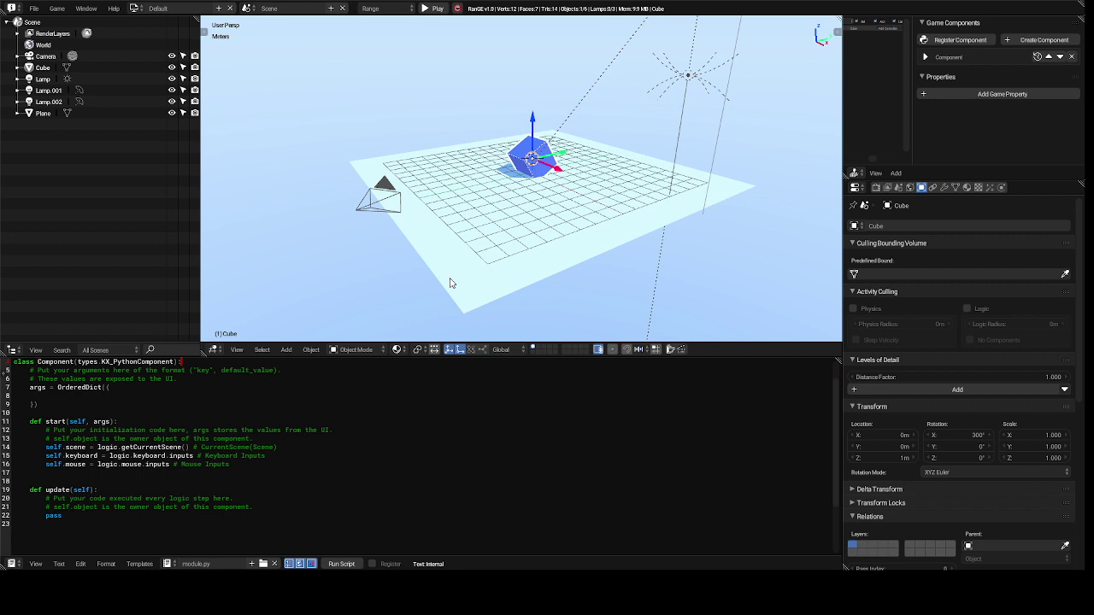
key(alt+r)
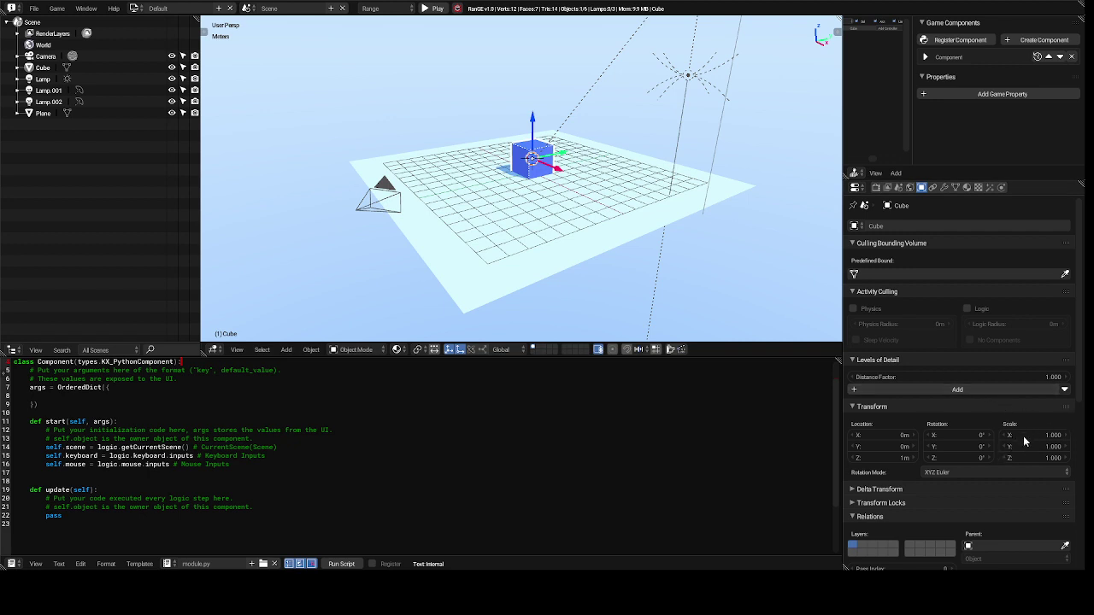
Step: Stretch the cube along the X axis to a scale of about 1.48
mouse_move(1023, 436)
mouse_down()
mouse_move(1084, 436)
mouse_move(1044, 435)
mouse_up()
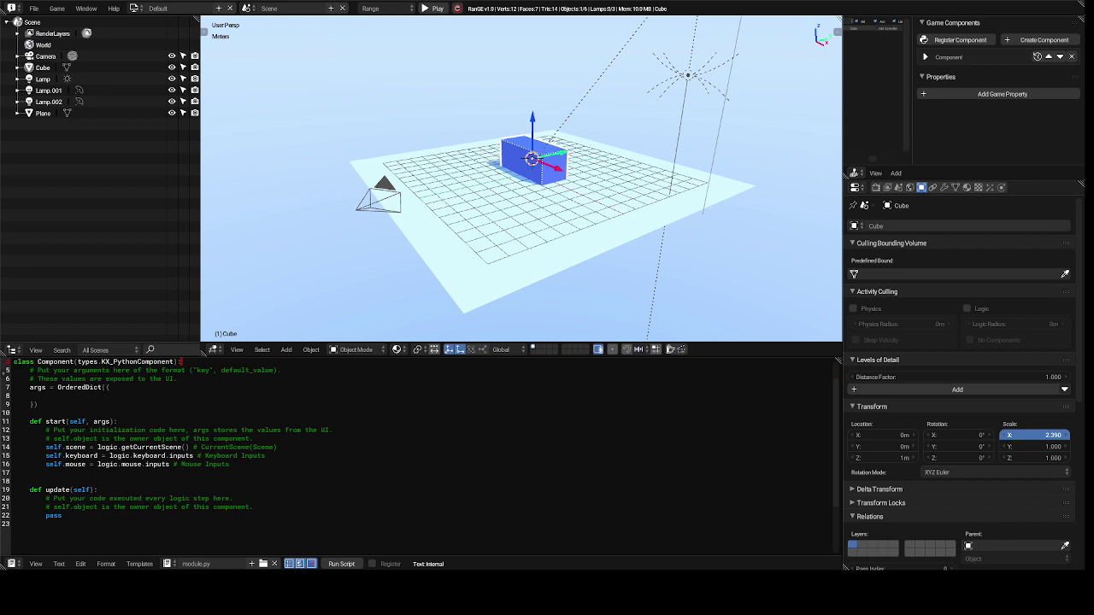
drag(1044, 436, 1020, 433)
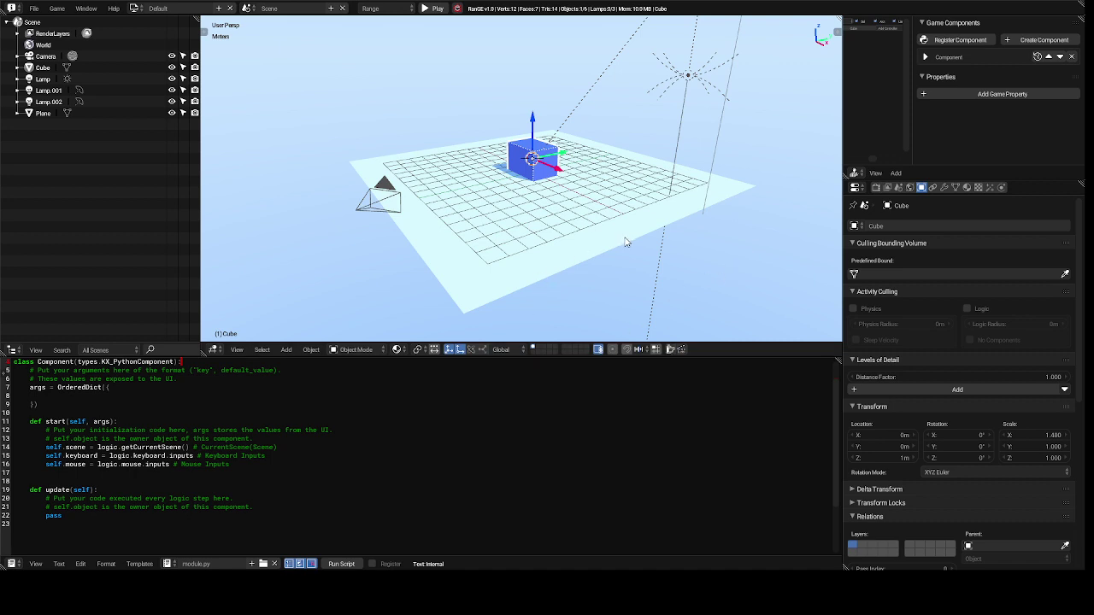
Step: Add a UV sphere and move it along the Y axis to about -5.08 m, clear of the cube
key(shift+a)
mouse_move(624, 241)
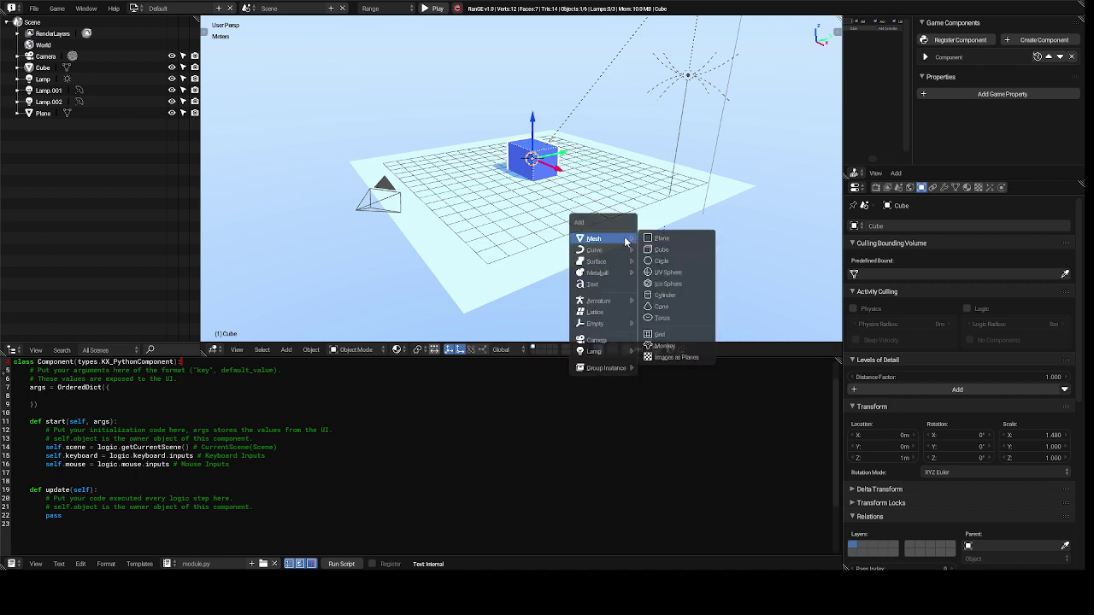
click(667, 272)
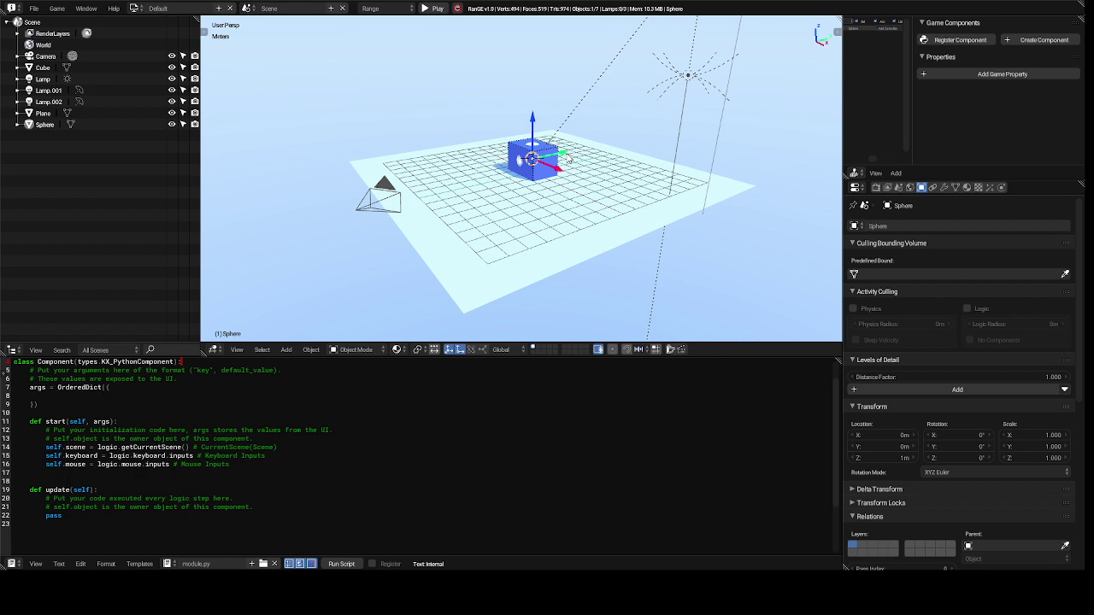
drag(567, 160, 505, 194)
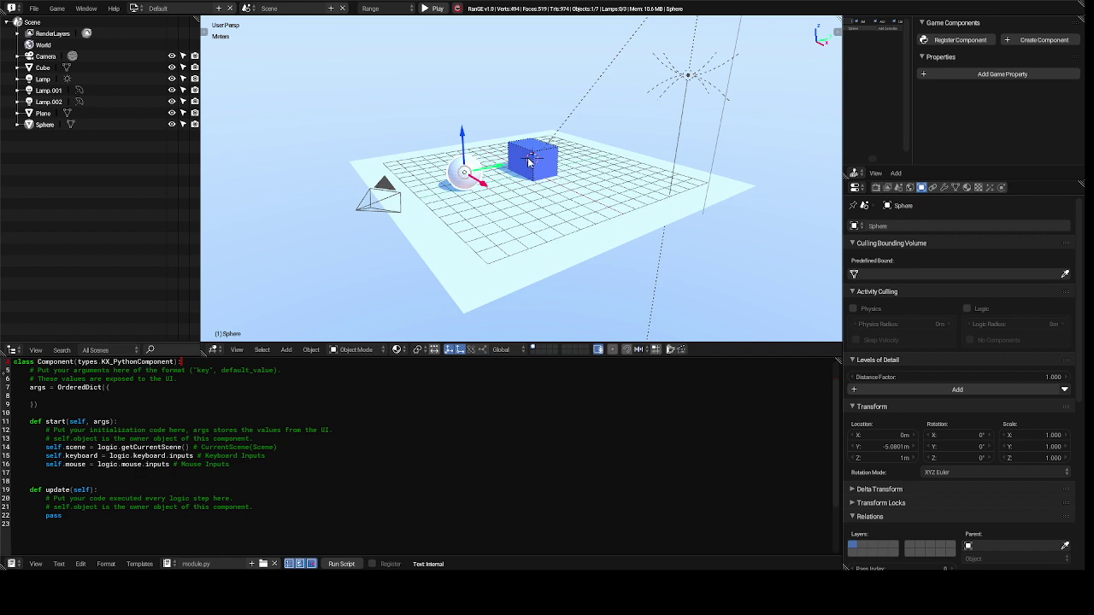
Step: Set the sphere's X scale to 1.480 to match the cube's
click(529, 161)
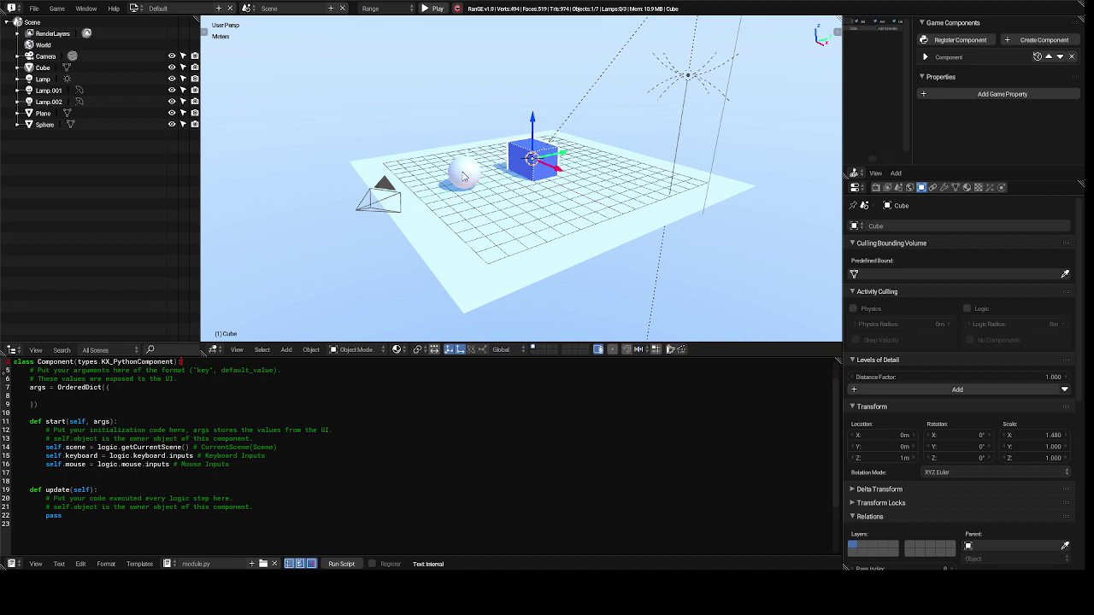
right_click(463, 176)
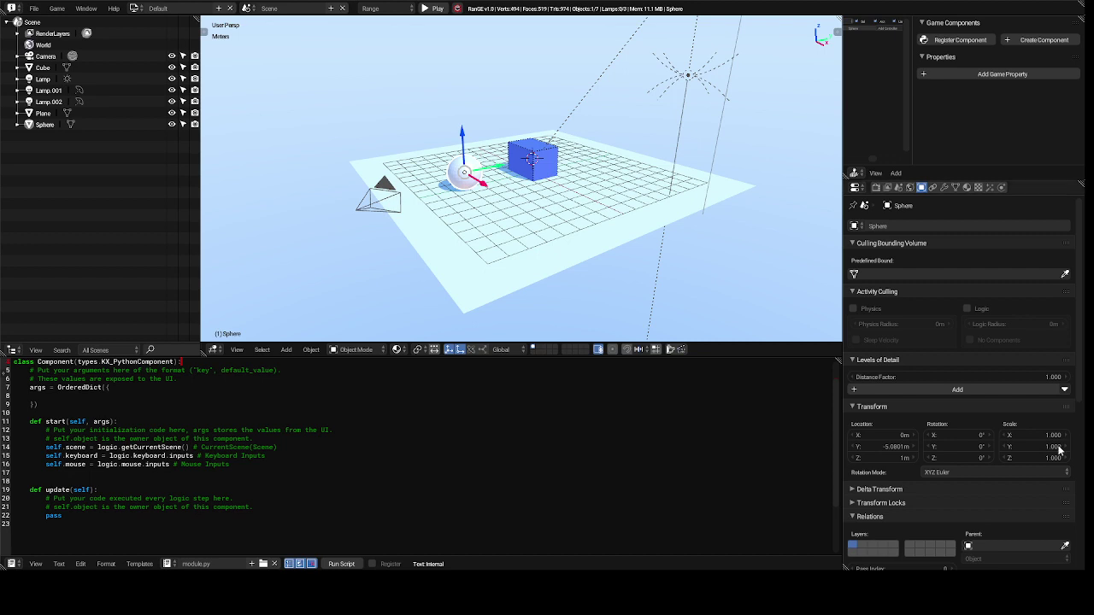
click(1030, 435)
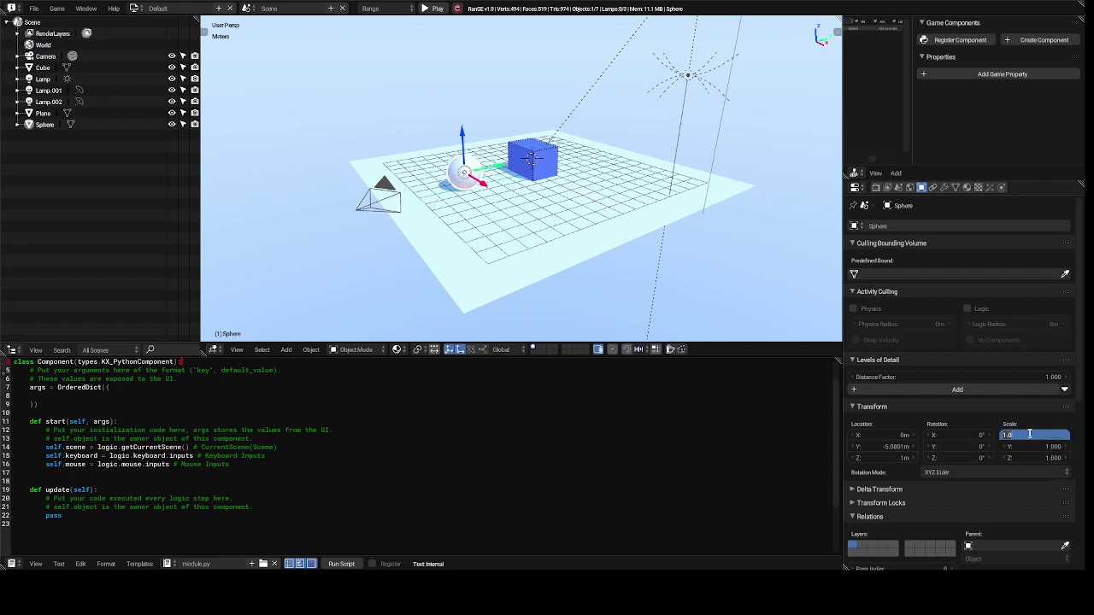
text(1)
text(.480)
key(Return)
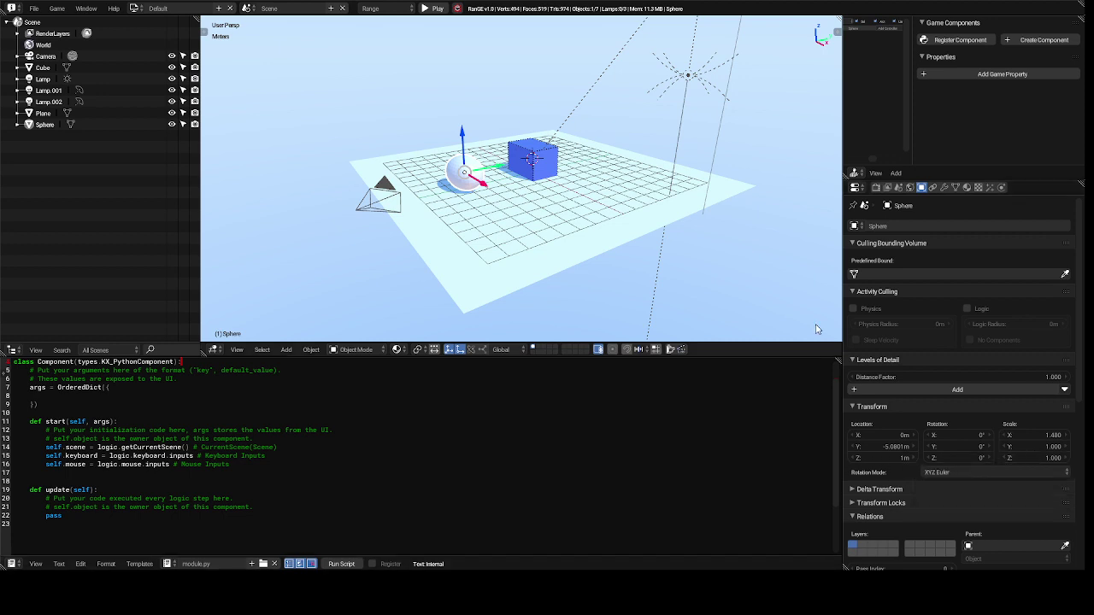
Step: Compare the transforms of the cube and the sphere, and place the 3D cursor in front of the plane
click(528, 163)
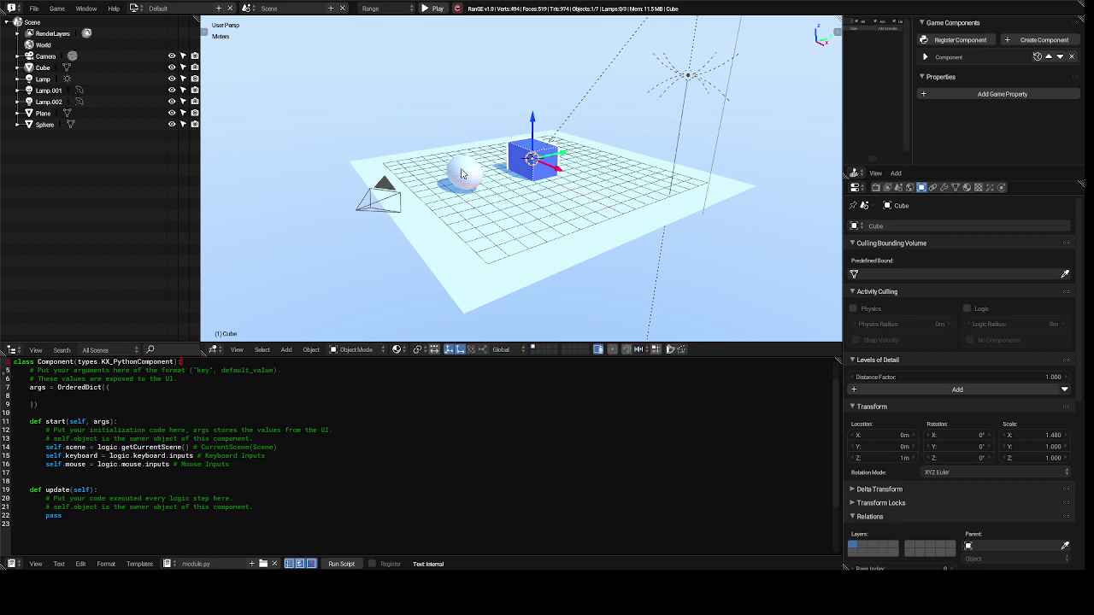
click(462, 173)
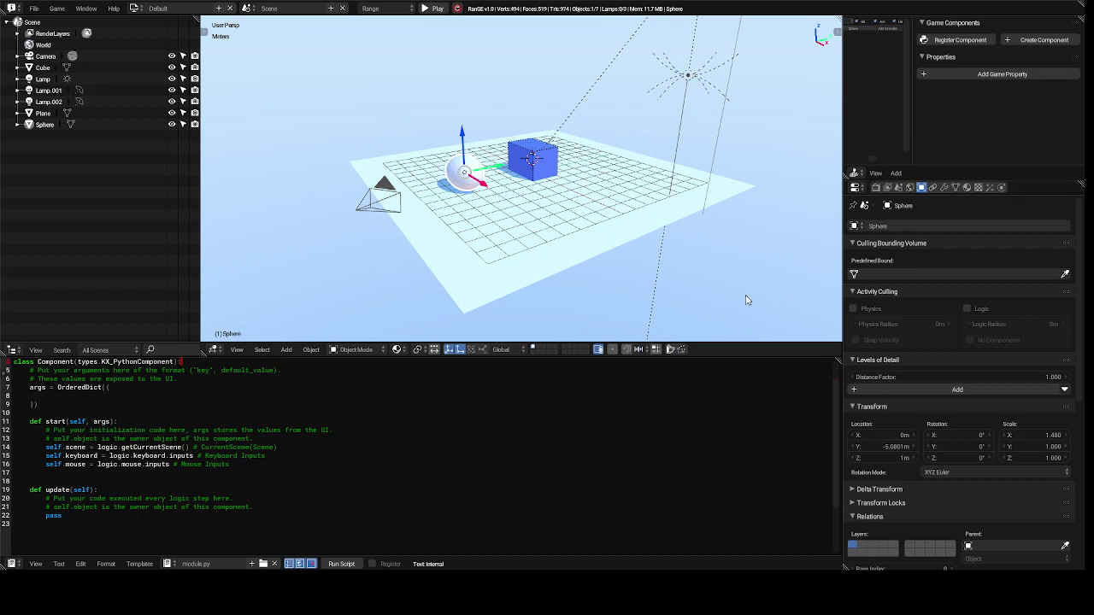
click(594, 269)
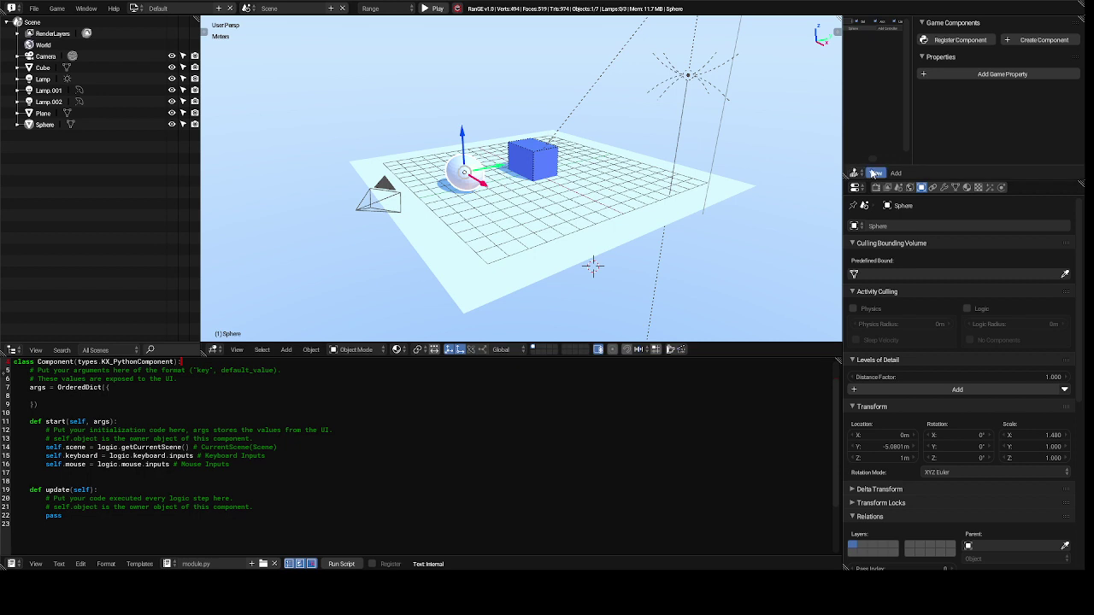
Step: Try a Smooth modifier on the sphere and remove it
click(944, 188)
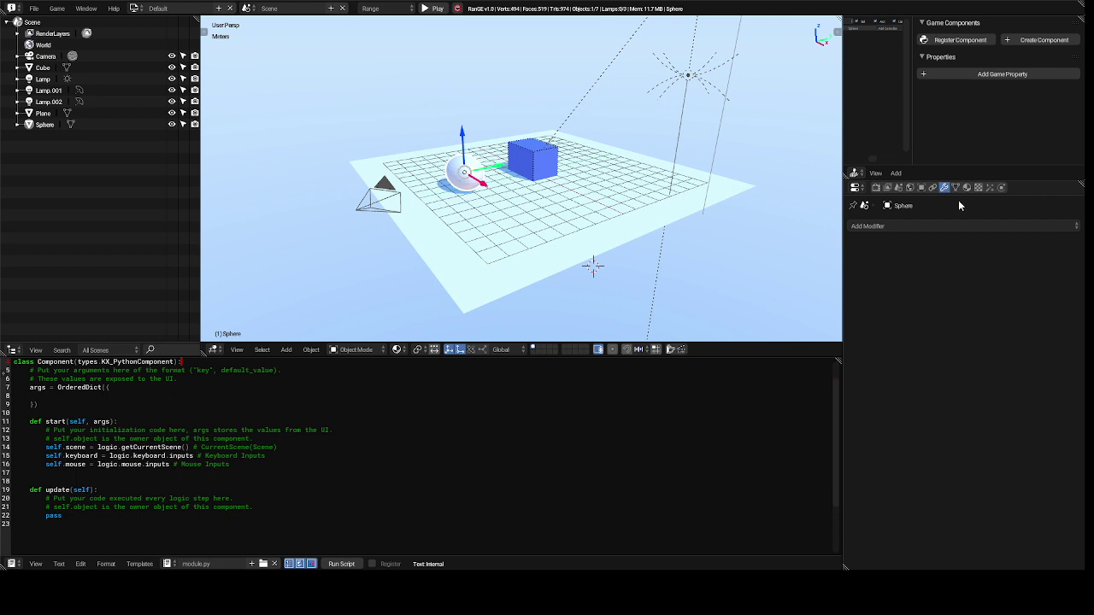
click(950, 225)
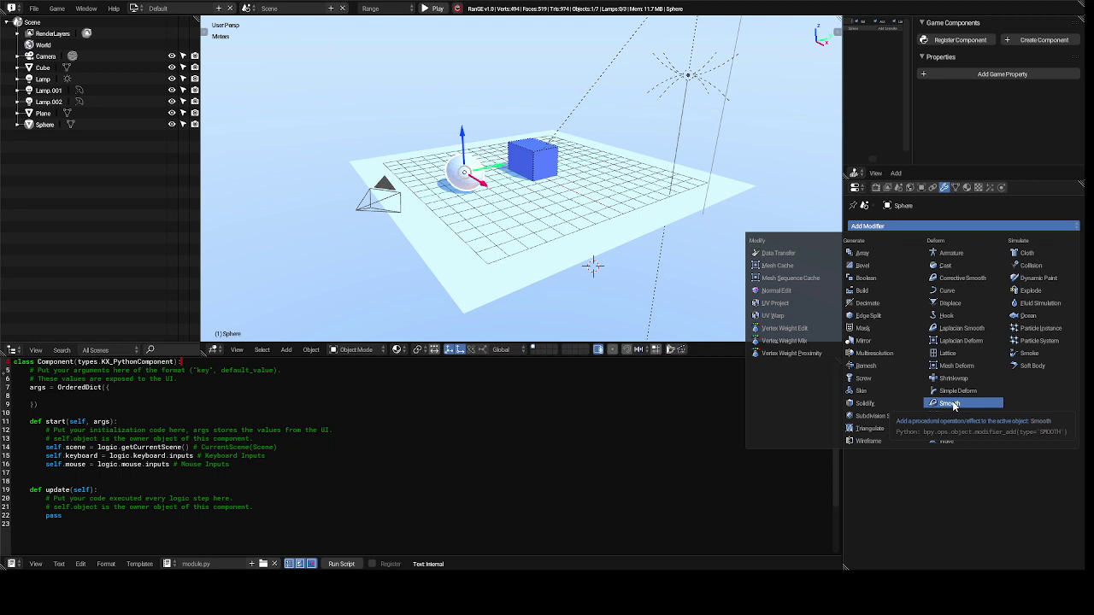
click(951, 403)
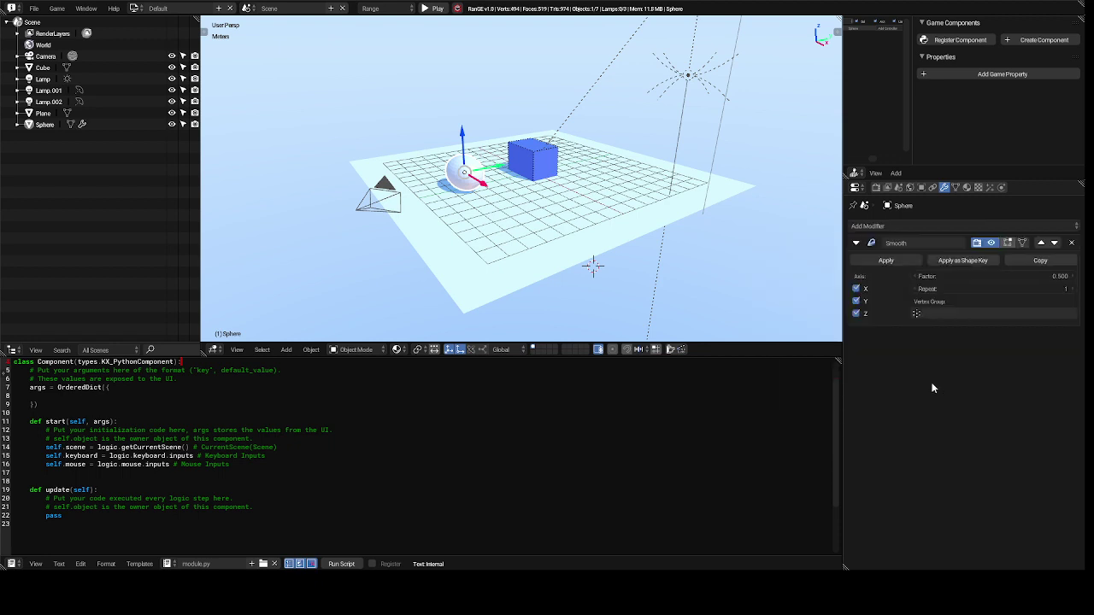
click(922, 315)
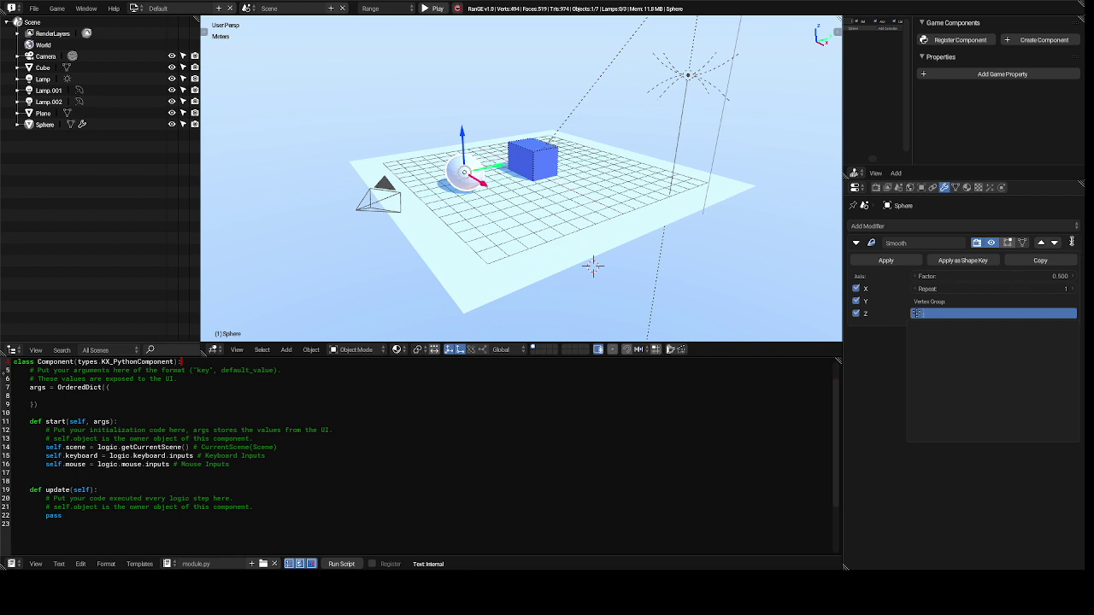
click(1072, 243)
click(1072, 243)
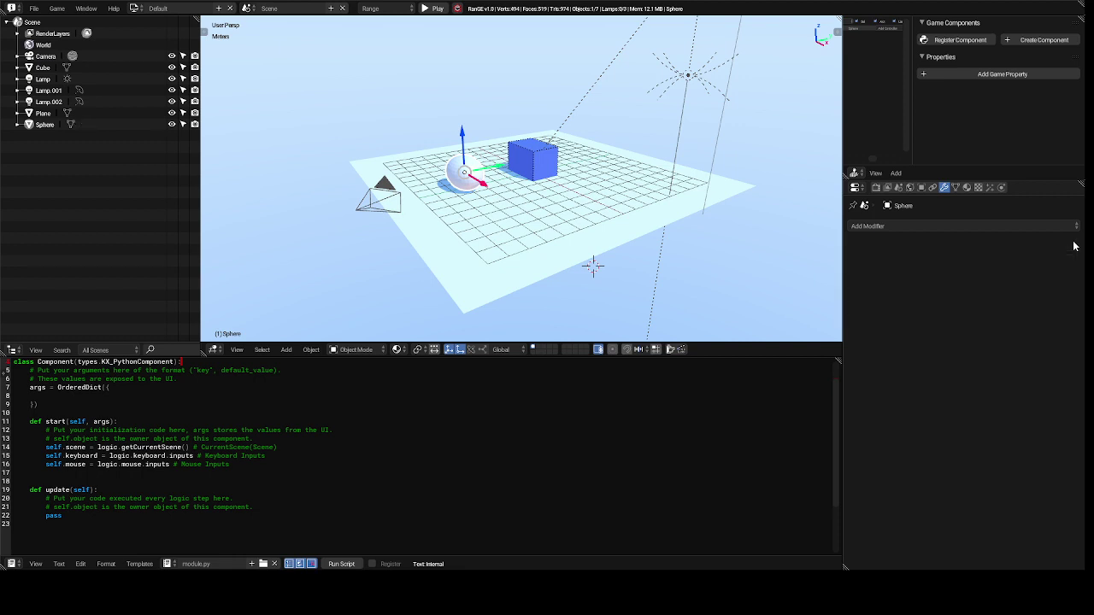
Step: Add an Array modifier to the sphere and set its U Offset to about 0.154
click(954, 225)
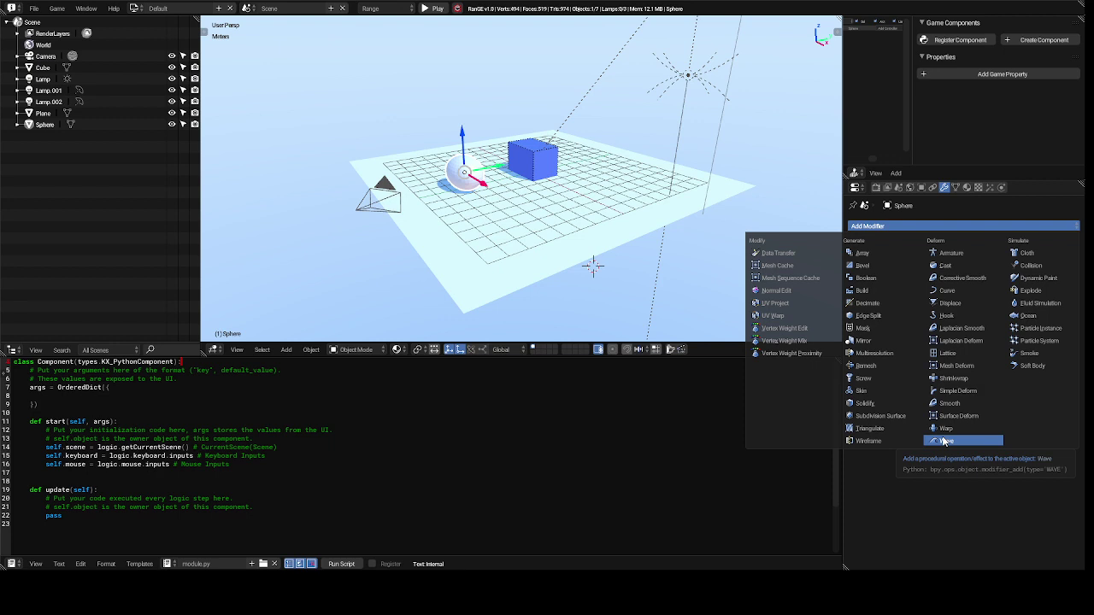
click(859, 253)
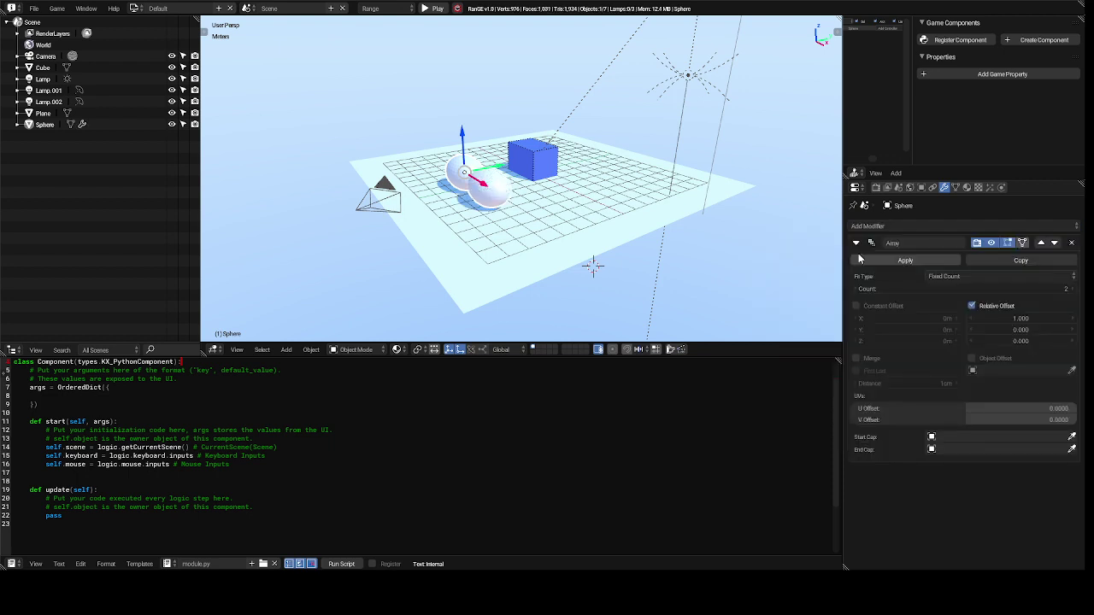
click(991, 407)
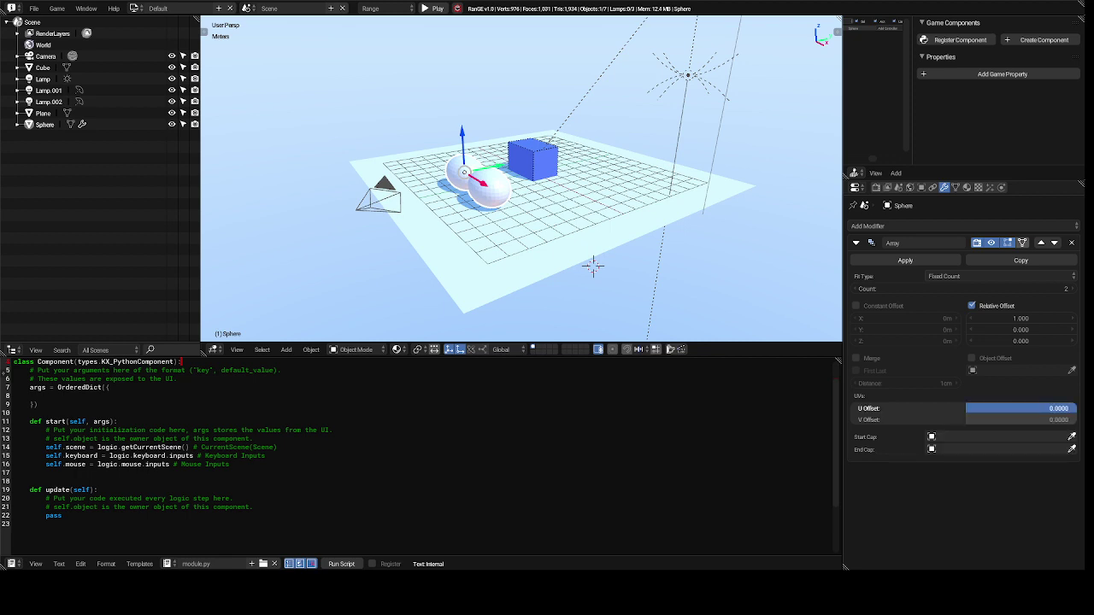
drag(965, 407, 982, 407)
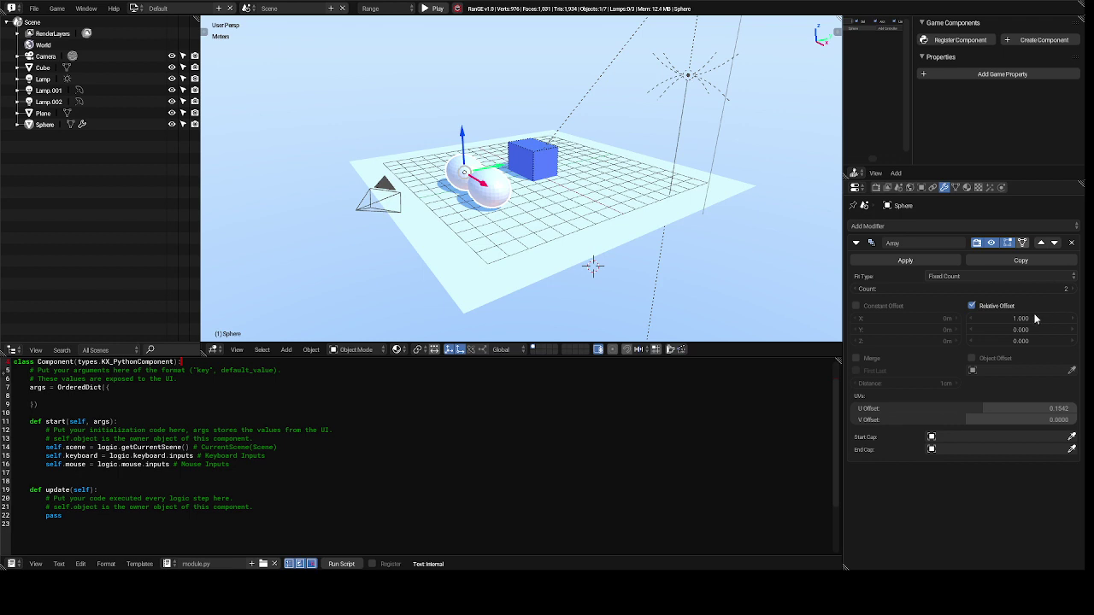
Step: Set the count of the sphere's Array modifier to 24
click(957, 293)
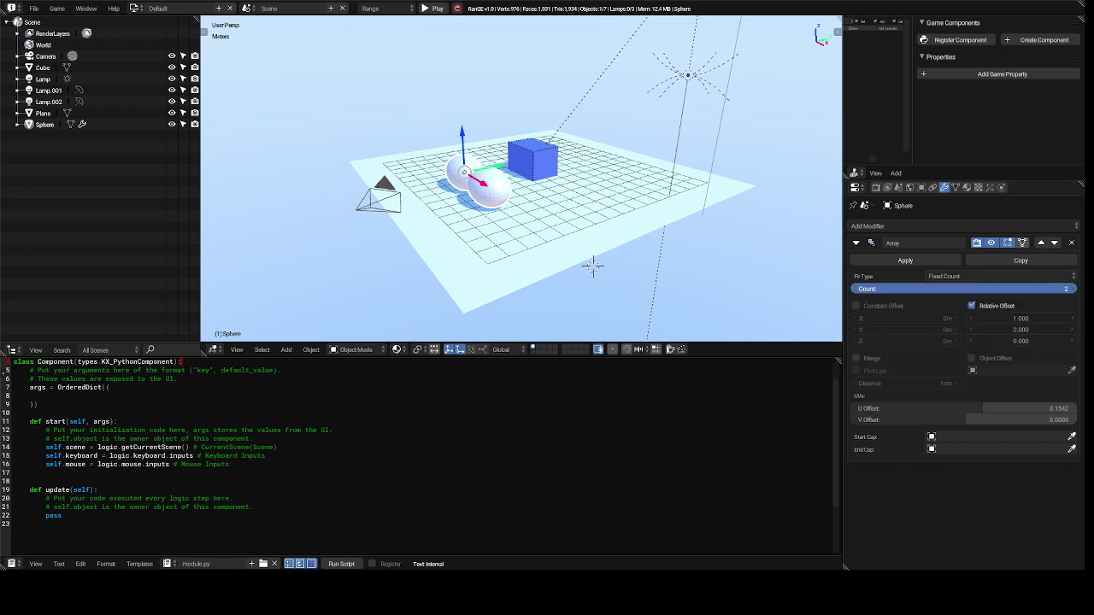
mouse_move(957, 293)
mouse_down()
mouse_move(1016, 293)
mouse_move(958, 293)
mouse_up()
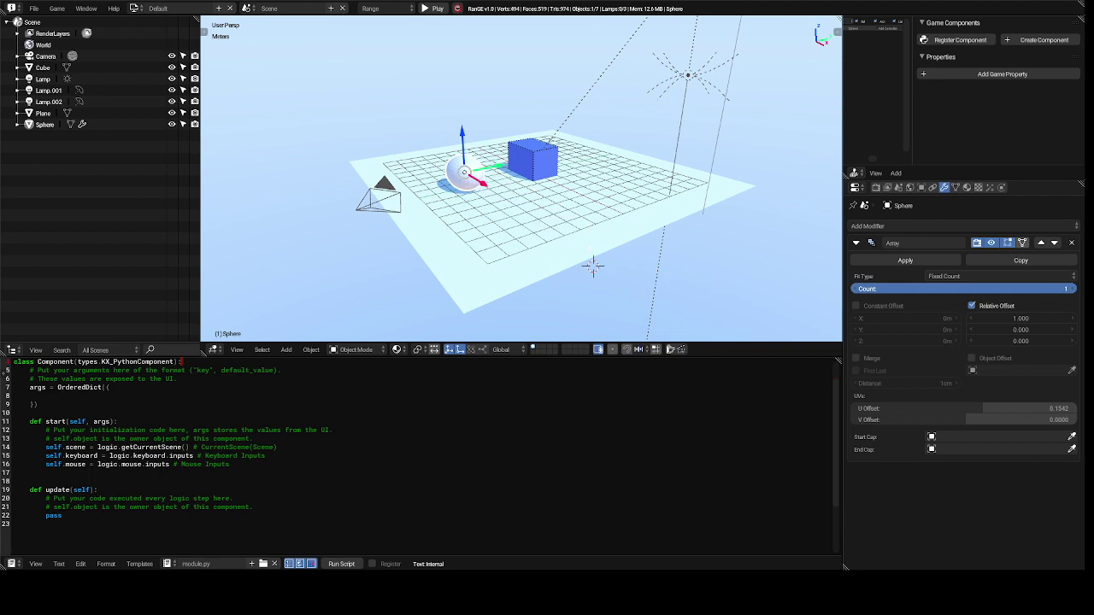
drag(959, 293, 998, 293)
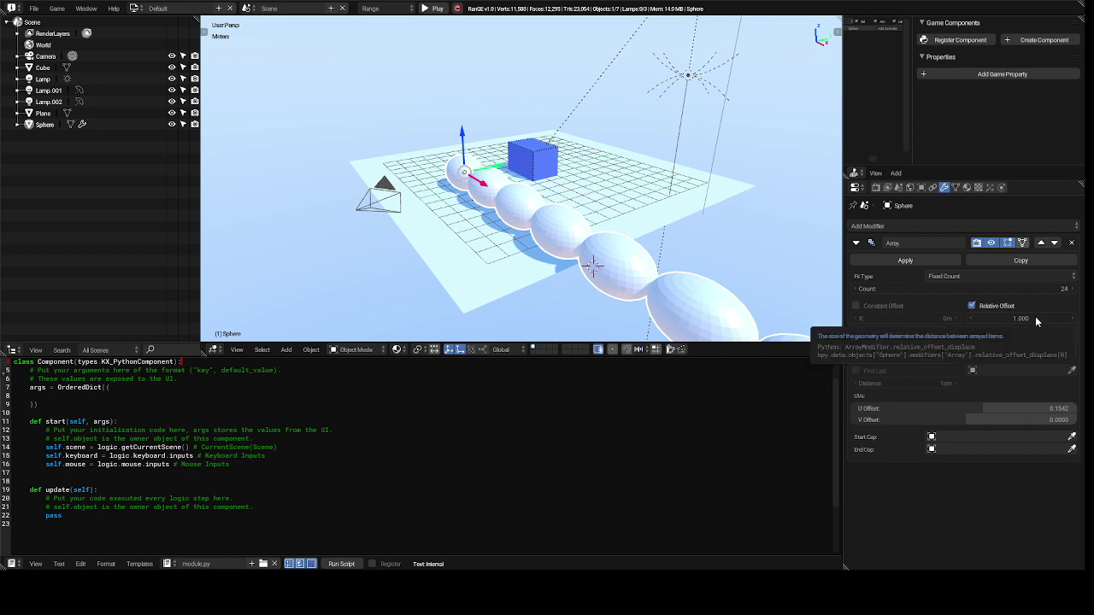
Step: Try relative offsets of X -0.100, Y -0.900 and Z 1.300 on the sphere's Array modifier and remove the modifier
mouse_move(1035, 318)
mouse_down()
mouse_move(1082, 318)
mouse_move(1008, 318)
mouse_move(1064, 317)
mouse_move(1034, 317)
mouse_up()
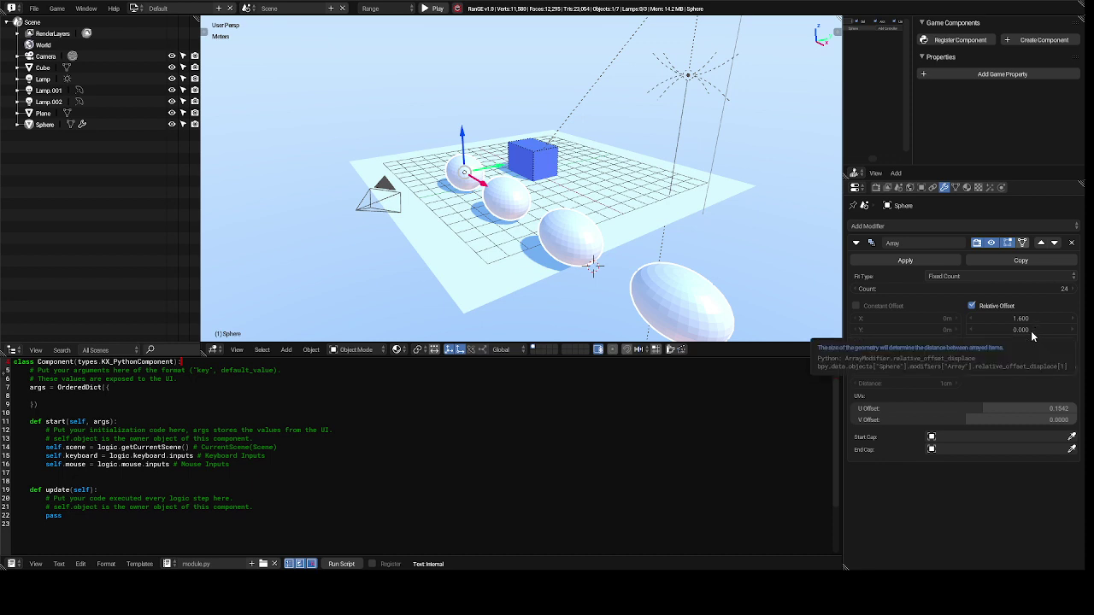
mouse_move(1030, 330)
mouse_down()
mouse_move(1076, 330)
mouse_move(974, 330)
mouse_move(1060, 340)
mouse_move(1031, 341)
mouse_up()
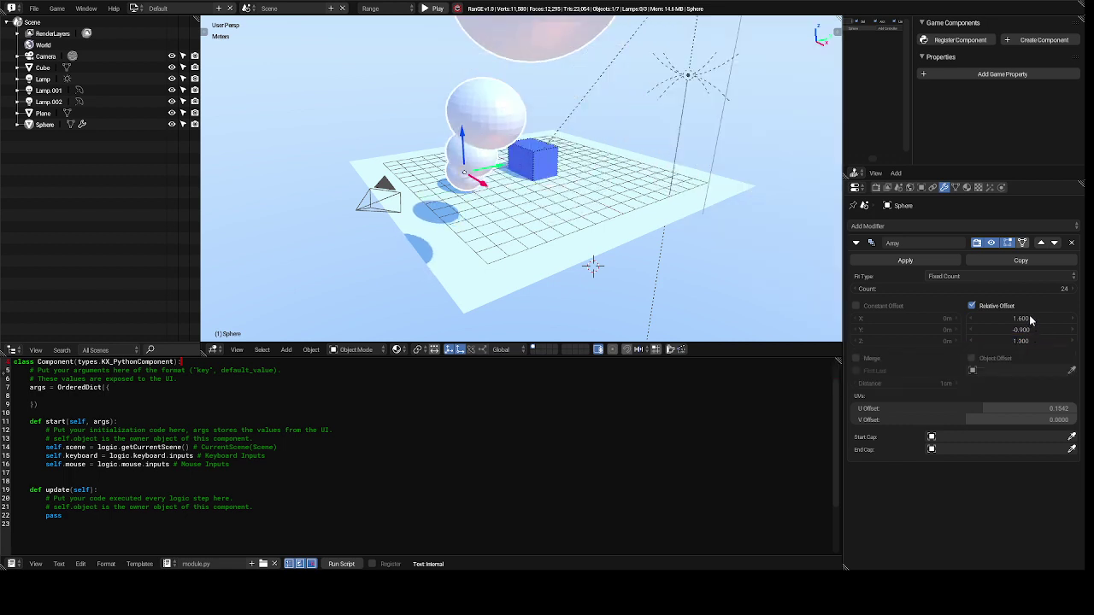
mouse_move(1031, 319)
mouse_down()
mouse_move(1006, 319)
mouse_move(1031, 318)
mouse_up()
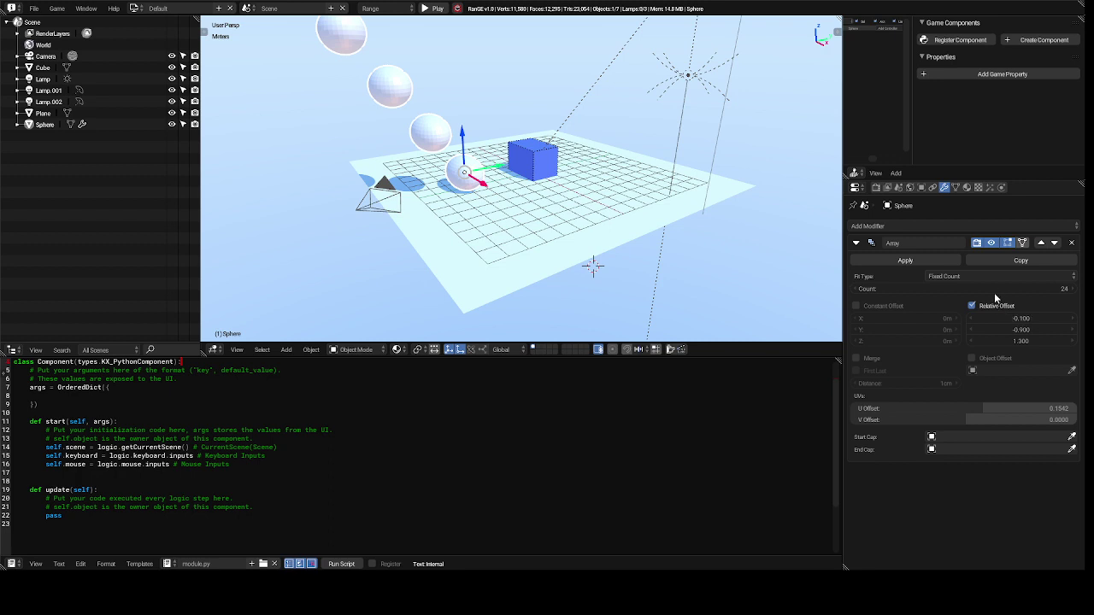
click(1072, 244)
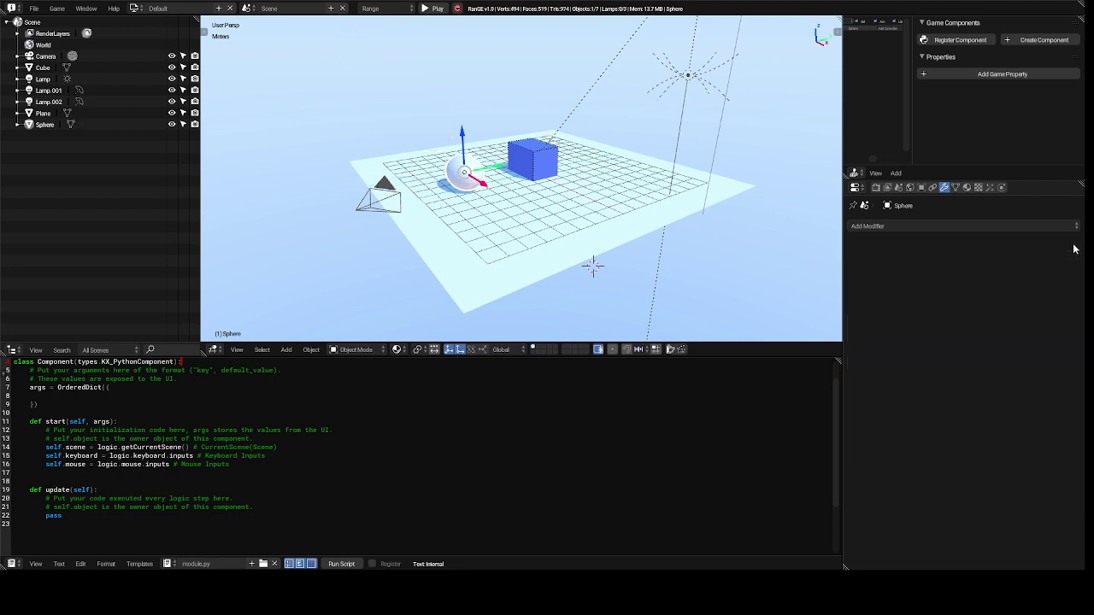
Step: Add a Screw modifier to the sphere with a screw height of 4.6 m and 13 iterations
click(1028, 226)
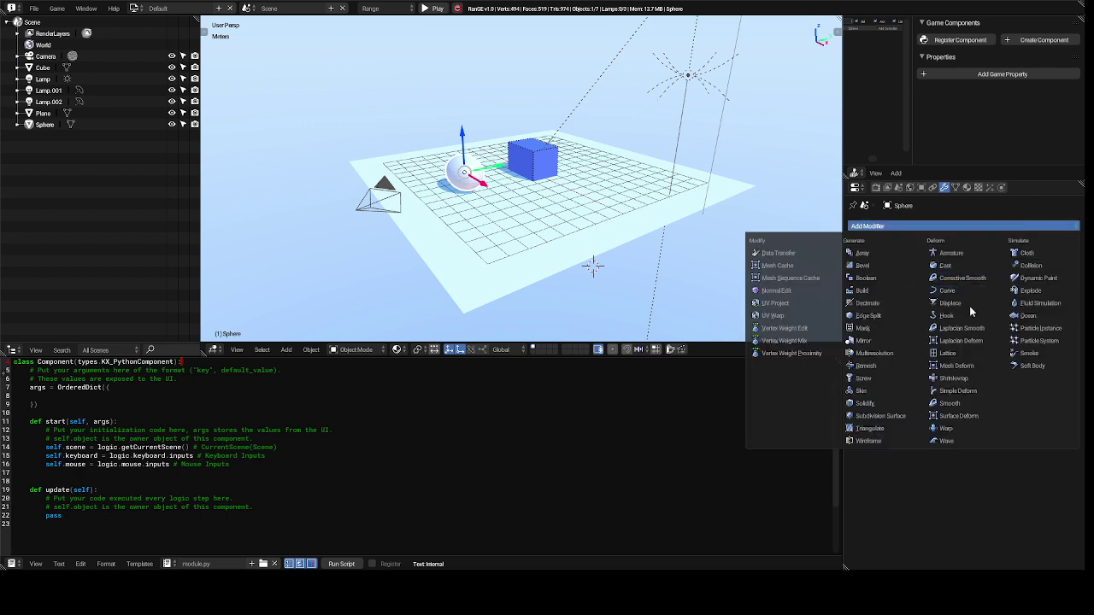
click(881, 381)
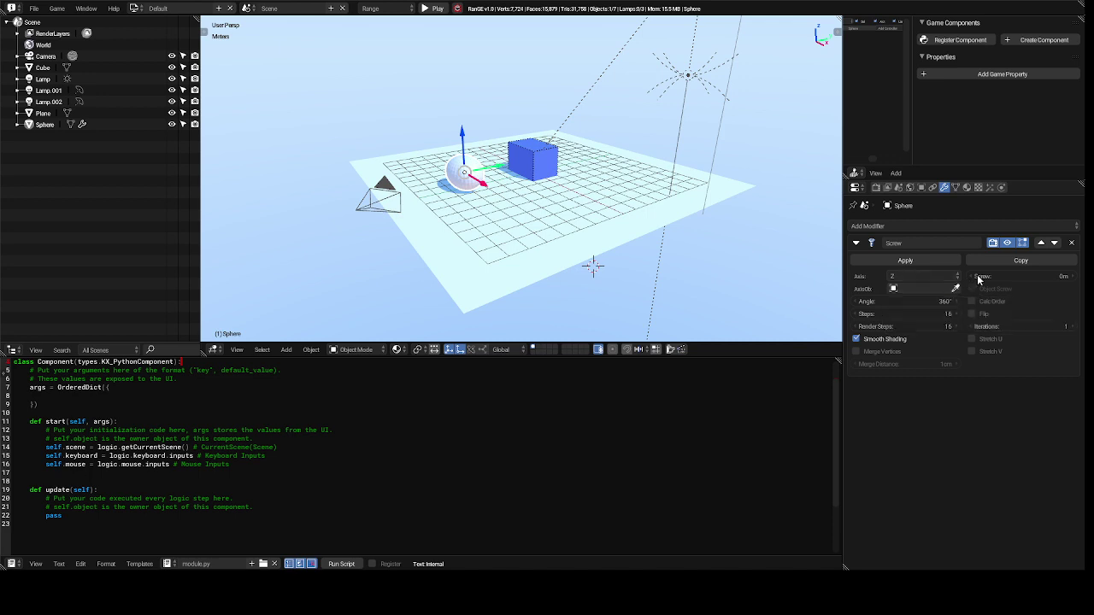
mouse_move(980, 278)
mouse_down()
mouse_move(1089, 278)
mouse_move(980, 280)
mouse_up()
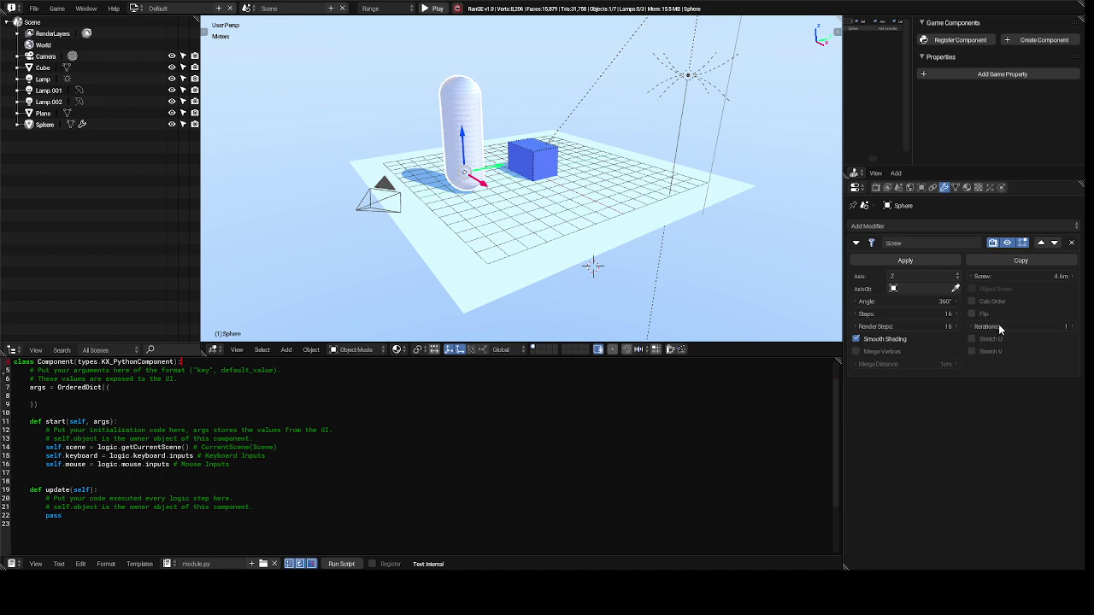
mouse_move(998, 324)
mouse_down()
mouse_move(1027, 323)
mouse_move(1001, 329)
mouse_up()
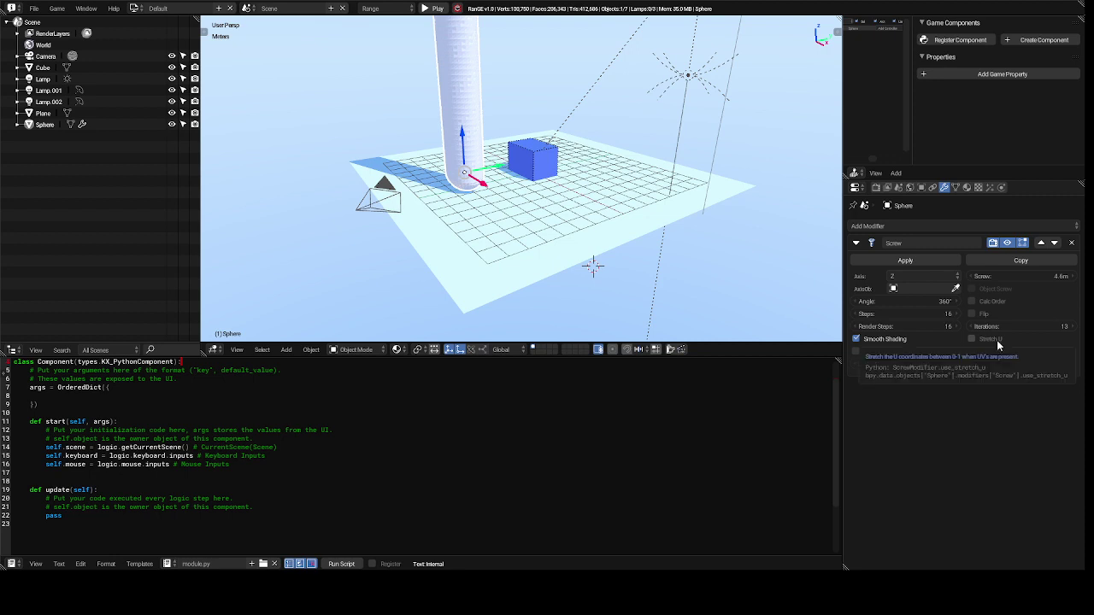
Step: Toggle the Screw modifier's Stretch U and Stretch V options and remove the modifier from the sphere
click(991, 339)
click(991, 339)
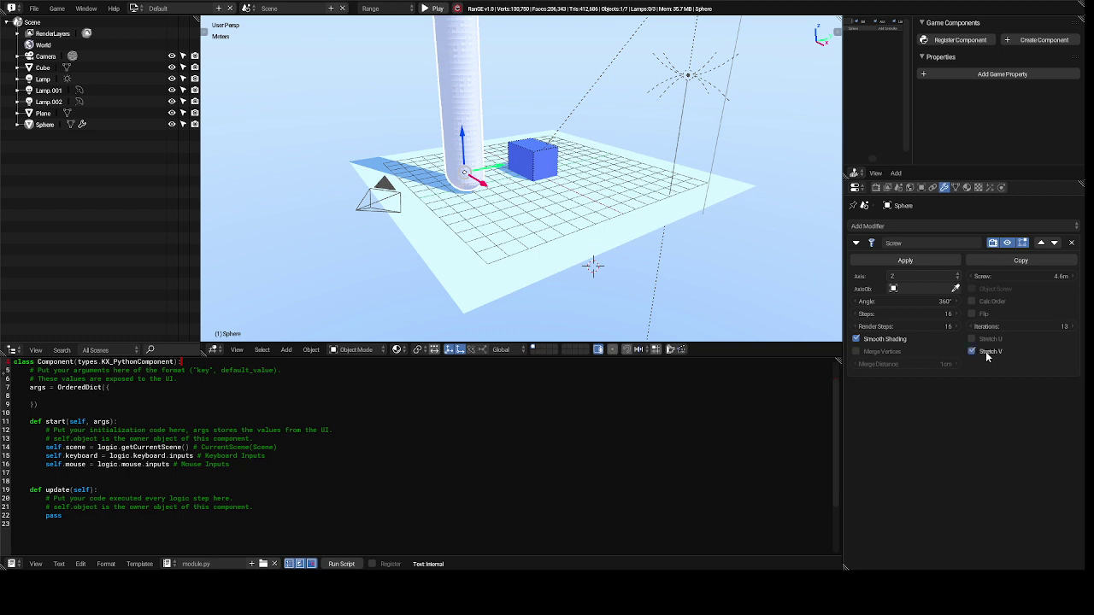
click(987, 354)
click(1072, 243)
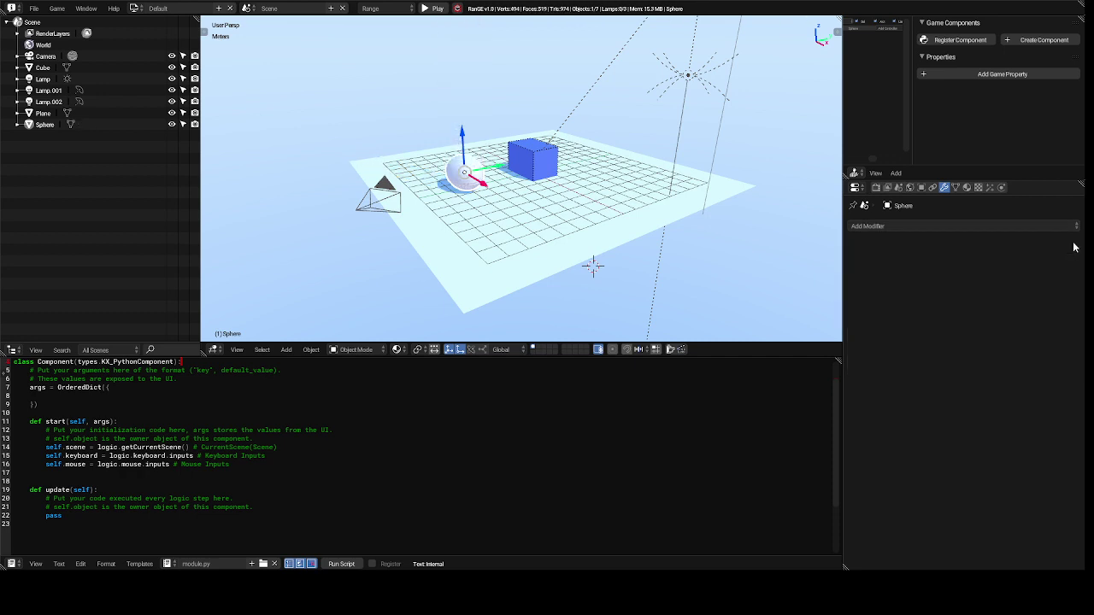
Step: Try a Solidify modifier on the sphere and remove it
click(948, 224)
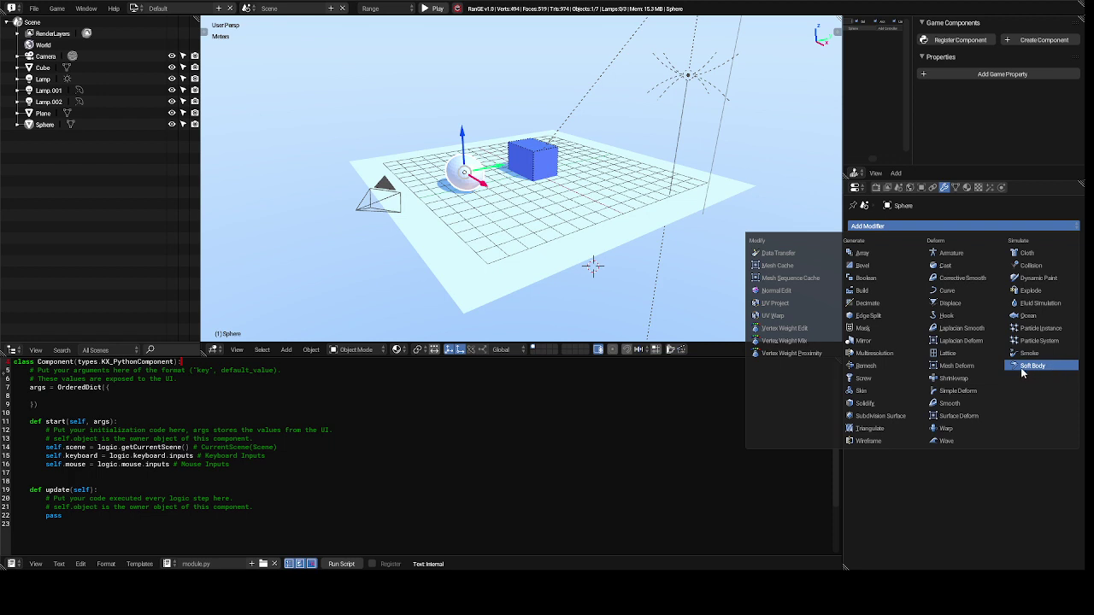
click(901, 406)
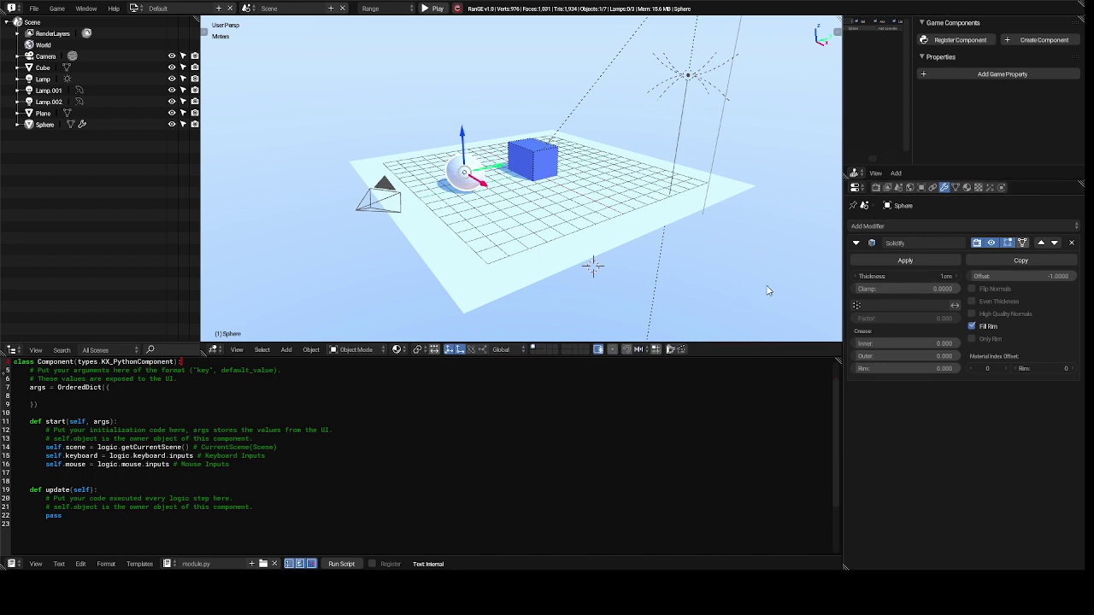
click(1073, 244)
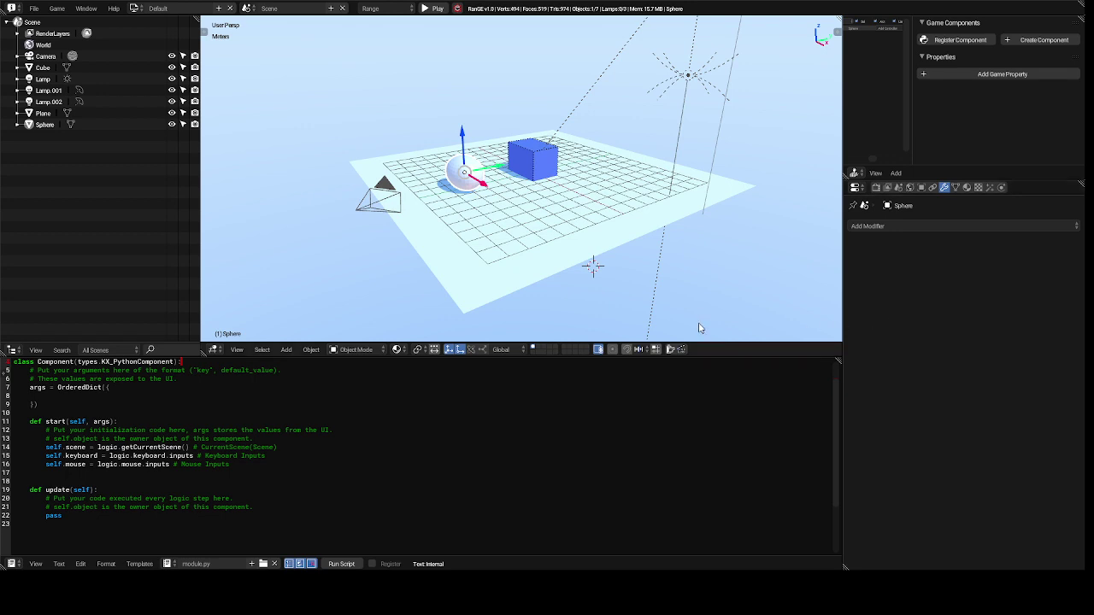
Step: Switch the sphere from Object Mode to Sculpt Mode
click(357, 349)
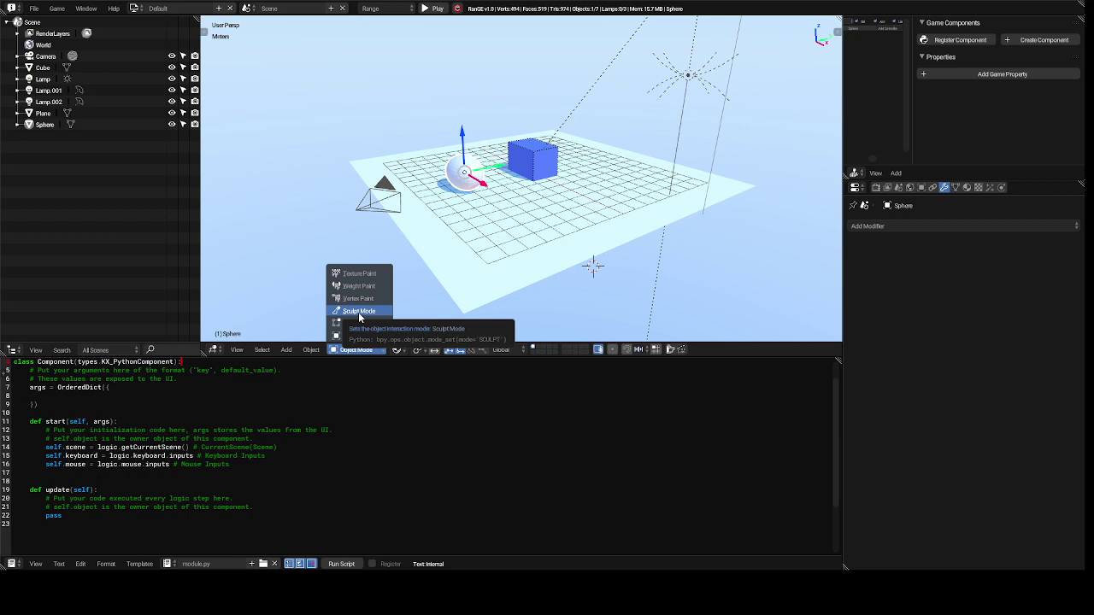
click(359, 312)
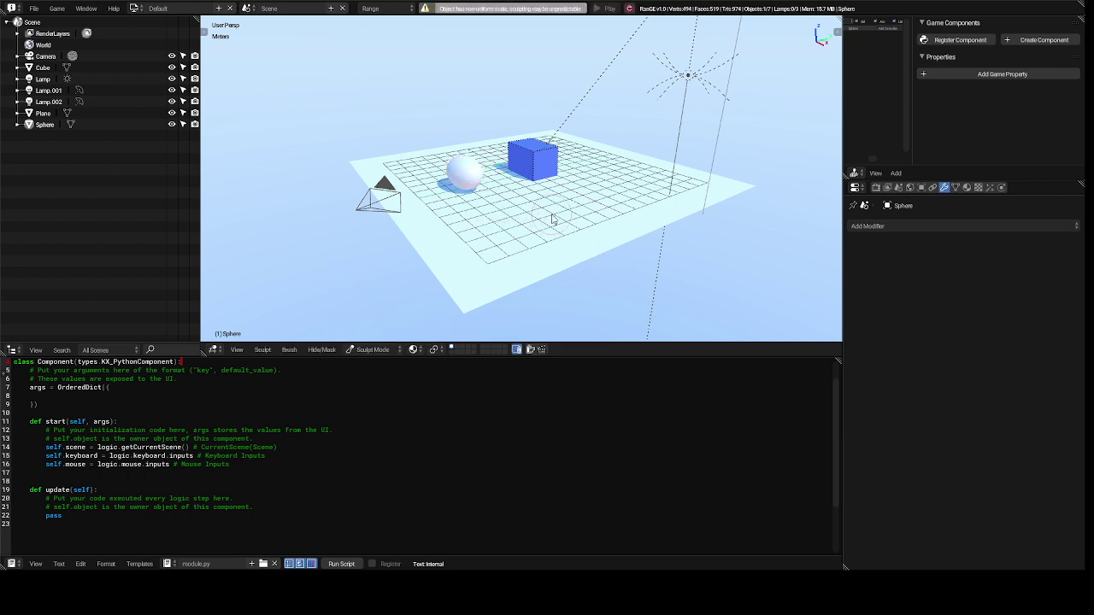
scroll(552, 220, up, 8)
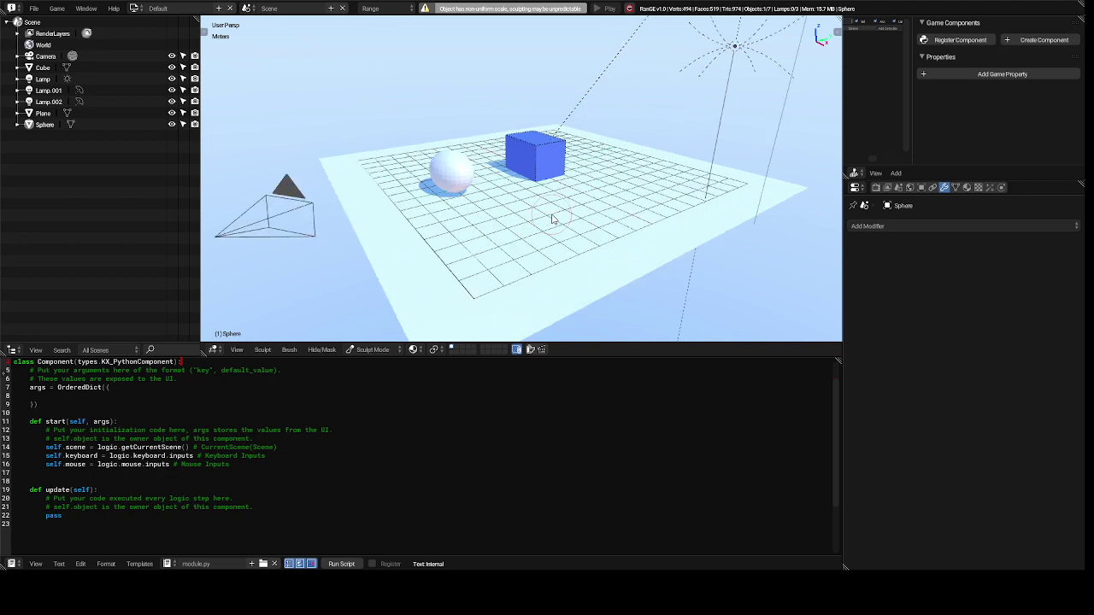
scroll(552, 220, up, 6)
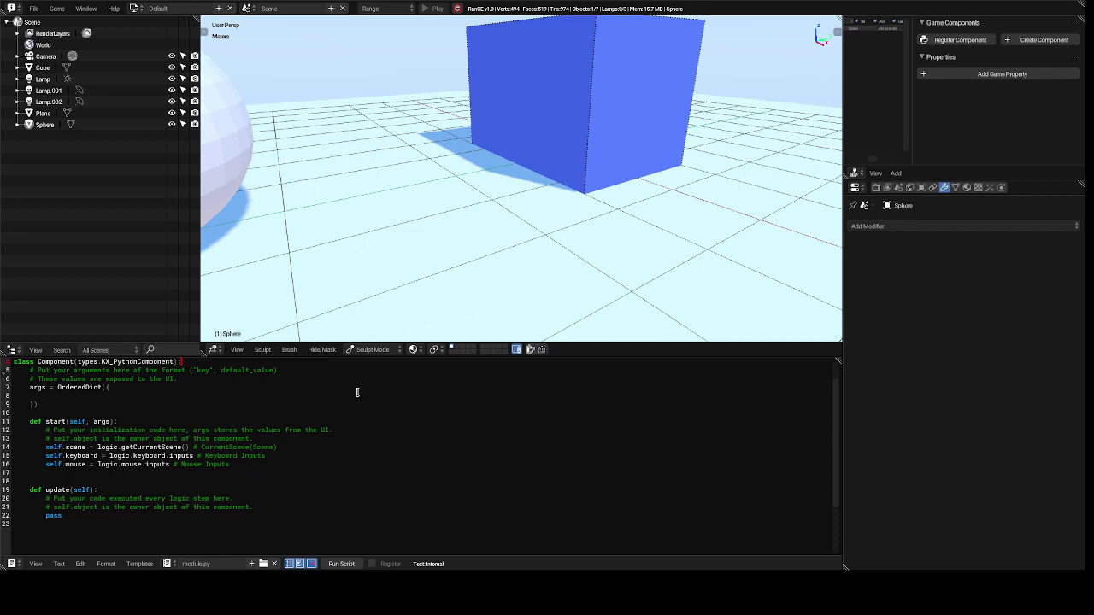
Step: Show the sculpting tool shelf in the 3D view and enable dynamic topology (Dyntopo) for the sphere
click(338, 354)
drag(343, 357, 354, 410)
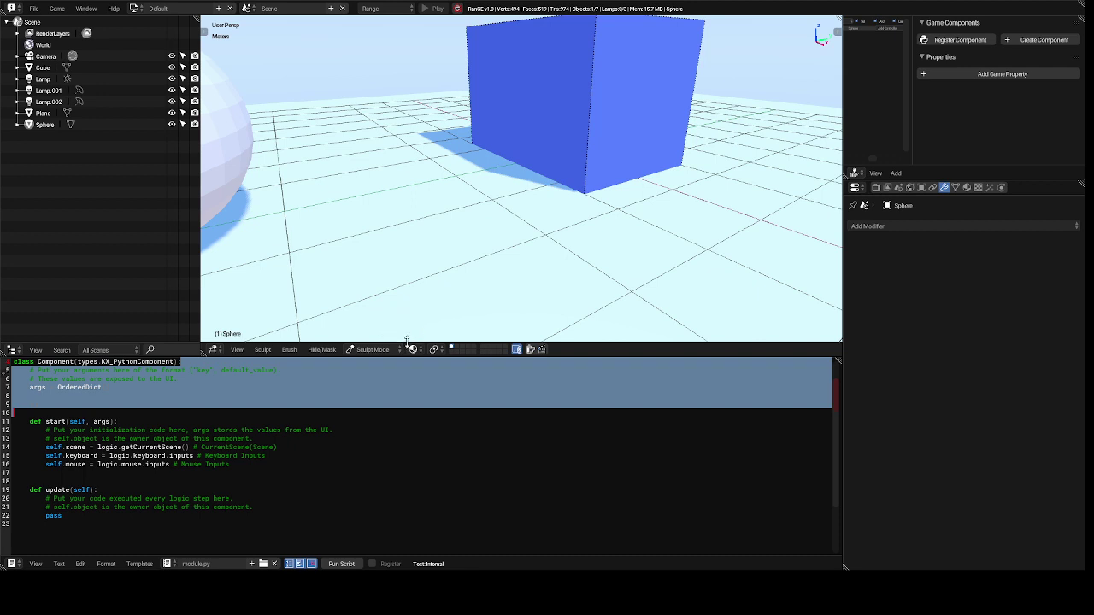
mouse_move(407, 339)
mouse_down()
mouse_move(419, 388)
mouse_move(428, 343)
mouse_up()
key(t)
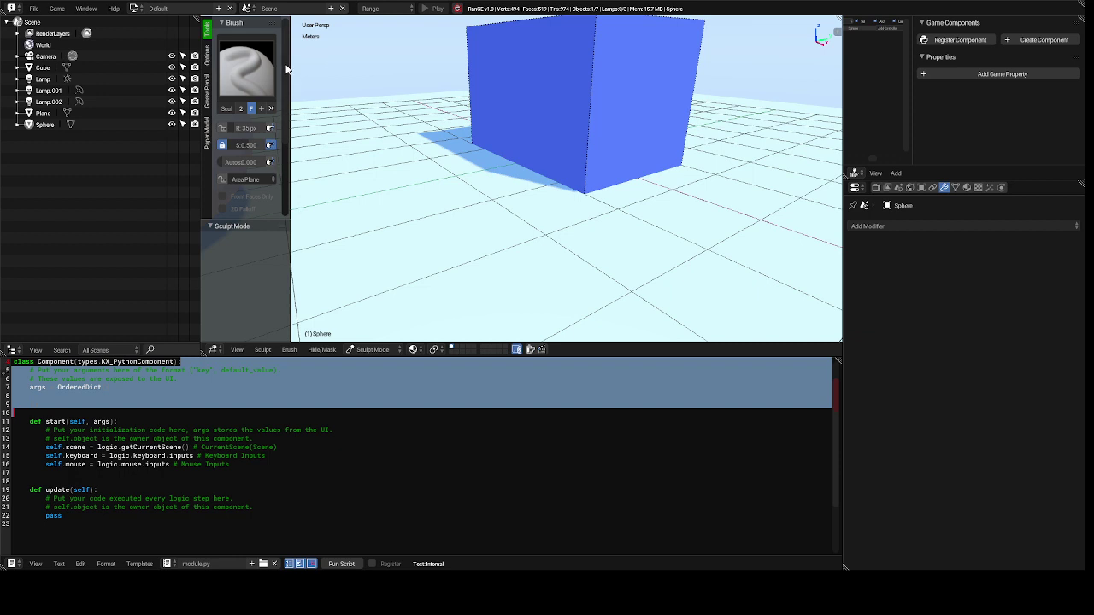
scroll(287, 68, down, 2)
scroll(291, 83, down, 6)
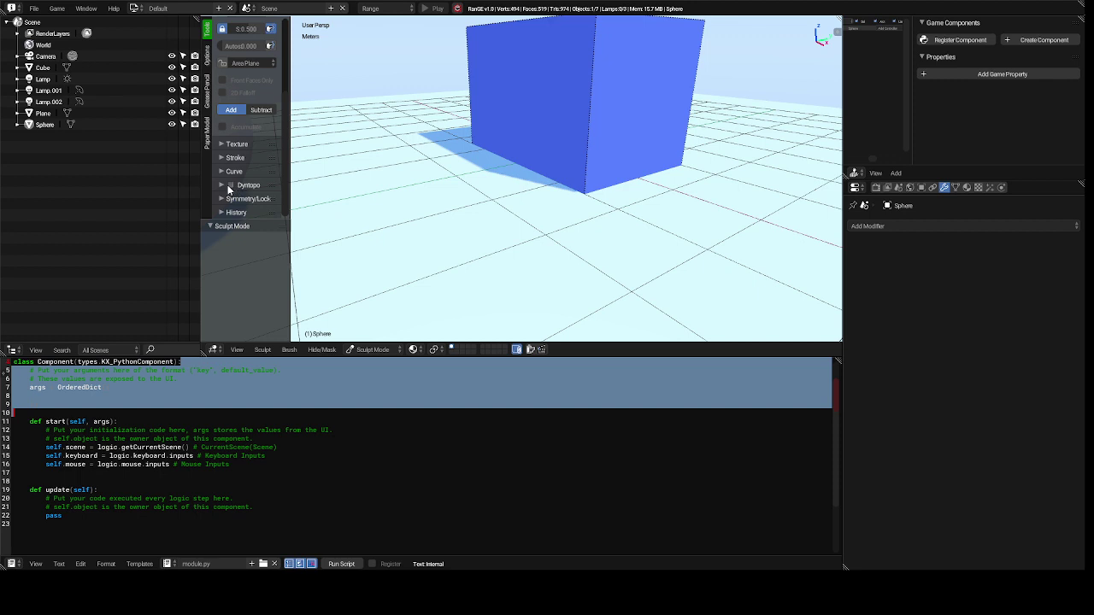
click(230, 186)
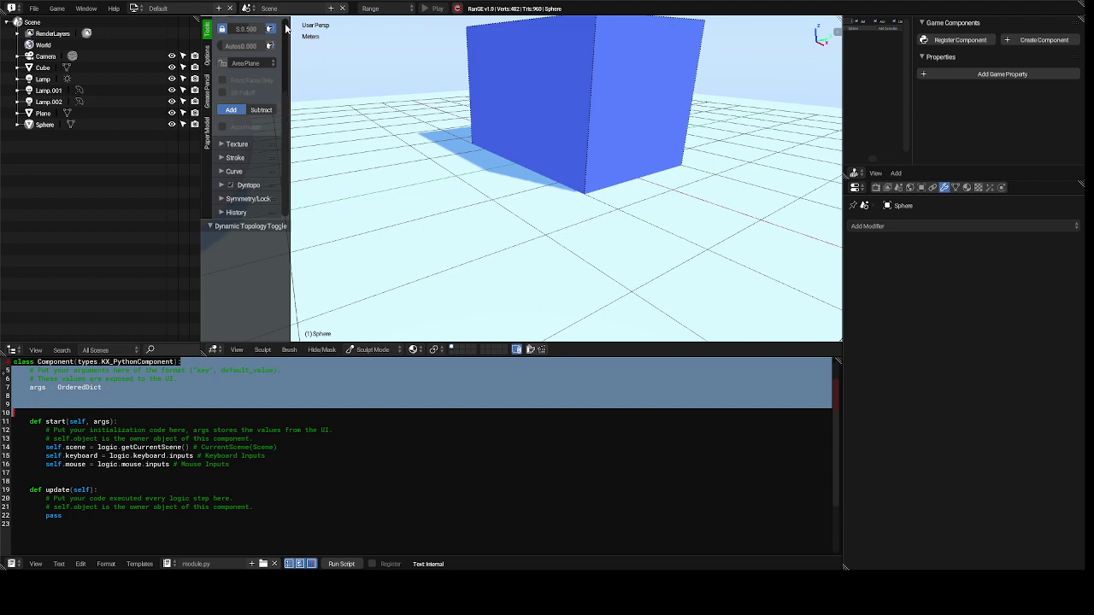
Step: Set the SculptDraw brush strength to 0.786
scroll(286, 36, up, 3)
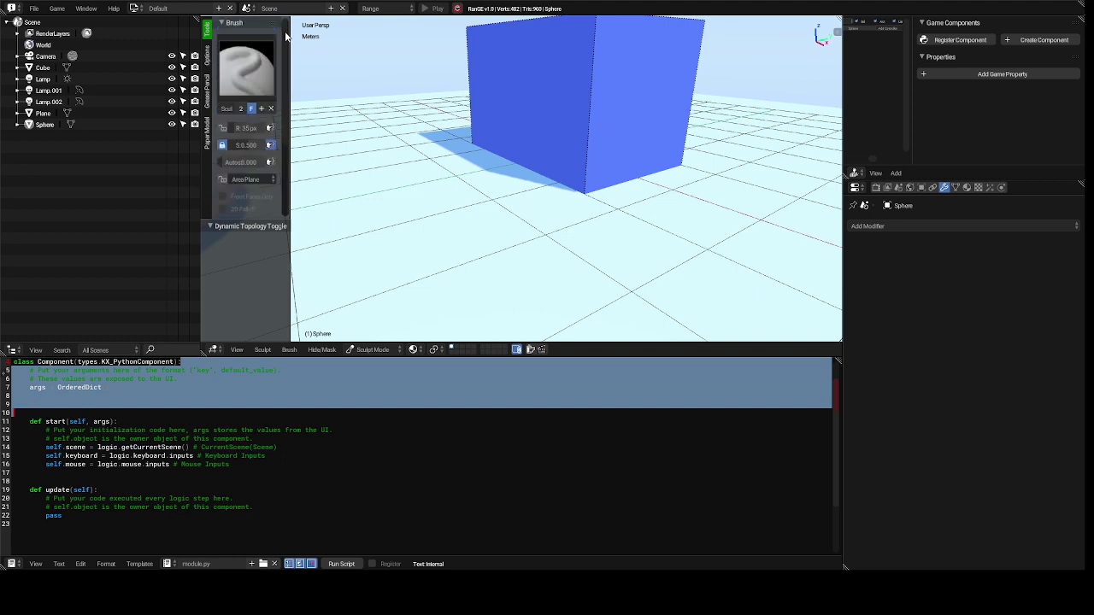
click(245, 147)
mouse_move(245, 145)
mouse_down()
mouse_move(270, 145)
mouse_move(260, 145)
mouse_up()
click(270, 144)
Step: Set the brush direction to Subtract and carve strokes into the front of the sphere
scroll(286, 55, down, 4)
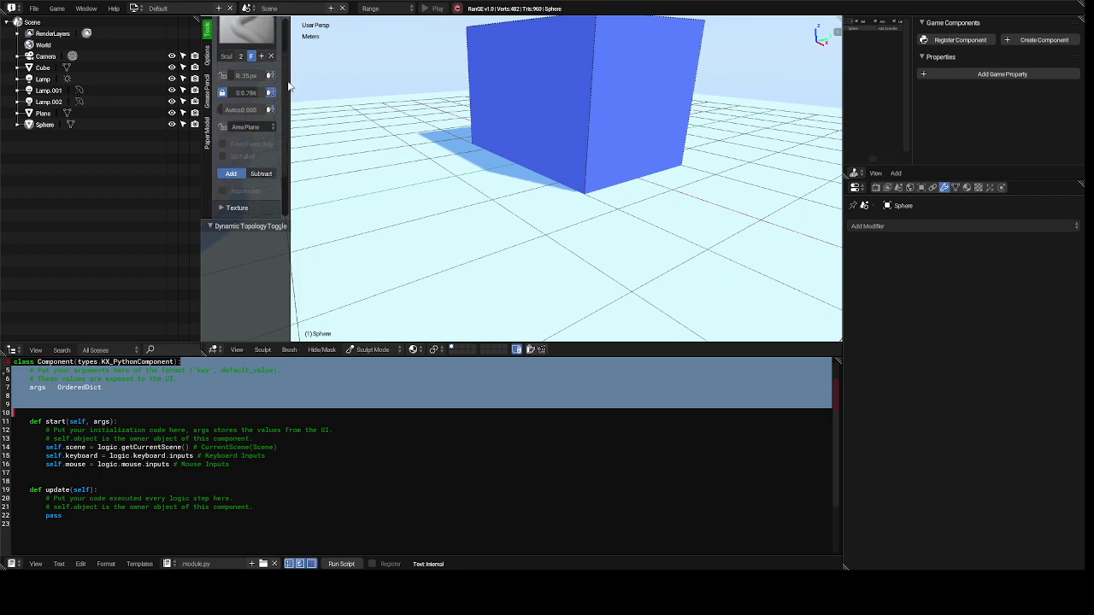
scroll(287, 94, down, 4)
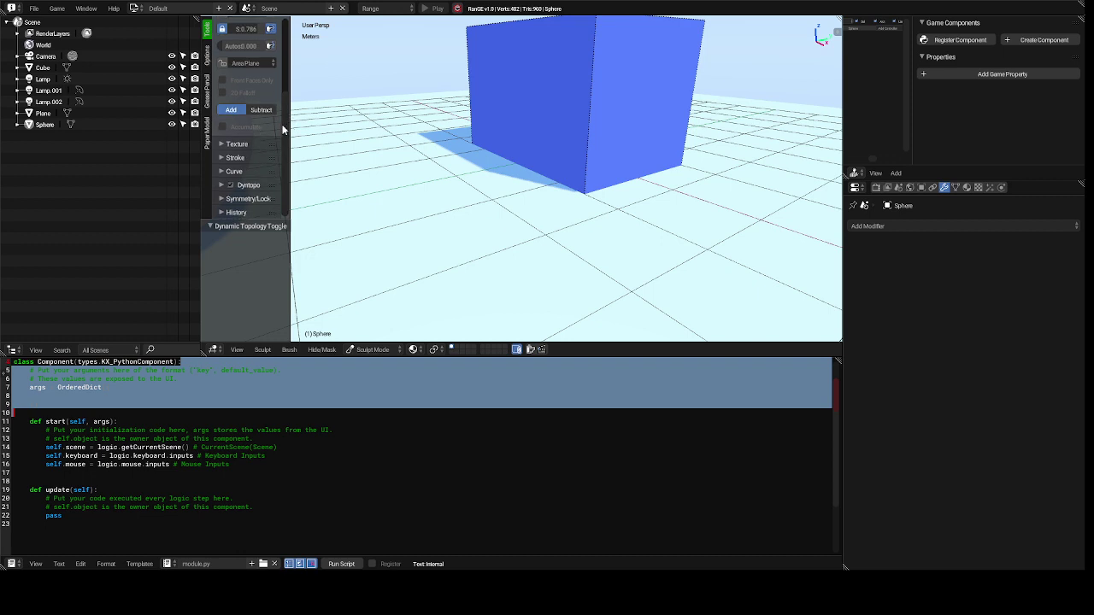
click(260, 110)
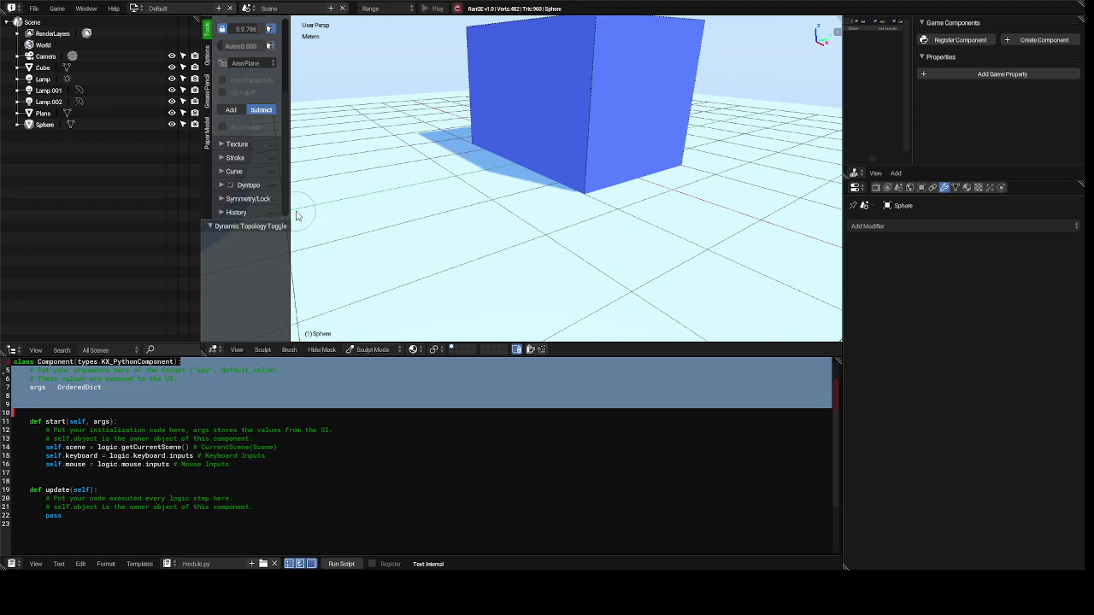
scroll(296, 216, down, 8)
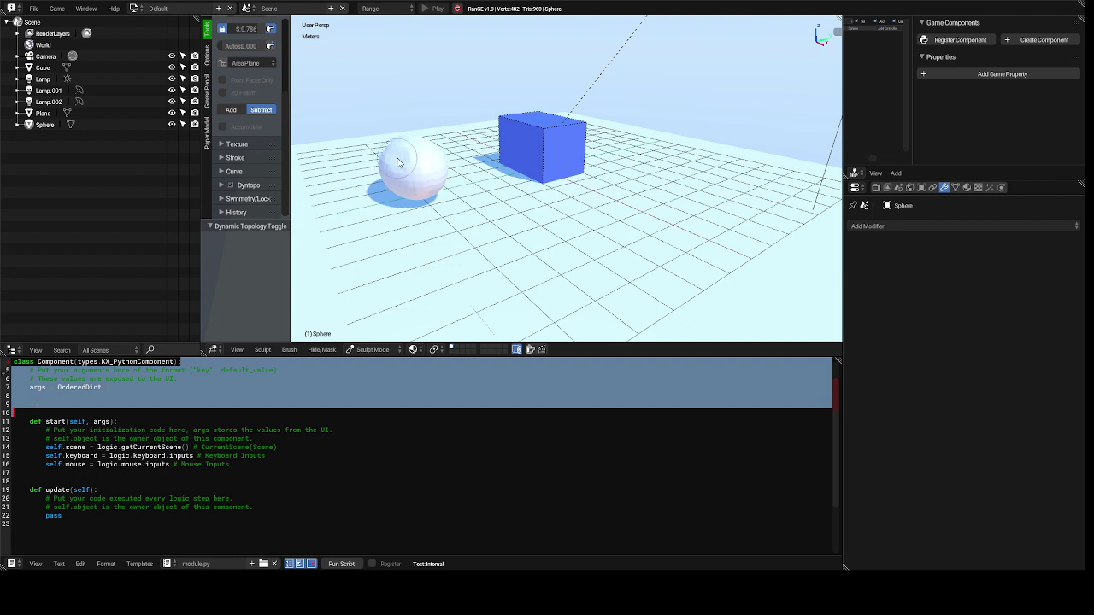
drag(397, 163, 403, 173)
mouse_move(420, 179)
mouse_down()
mouse_move(432, 169)
mouse_move(425, 141)
mouse_move(409, 149)
mouse_move(402, 162)
mouse_move(415, 153)
mouse_move(411, 165)
mouse_move(337, 205)
mouse_up()
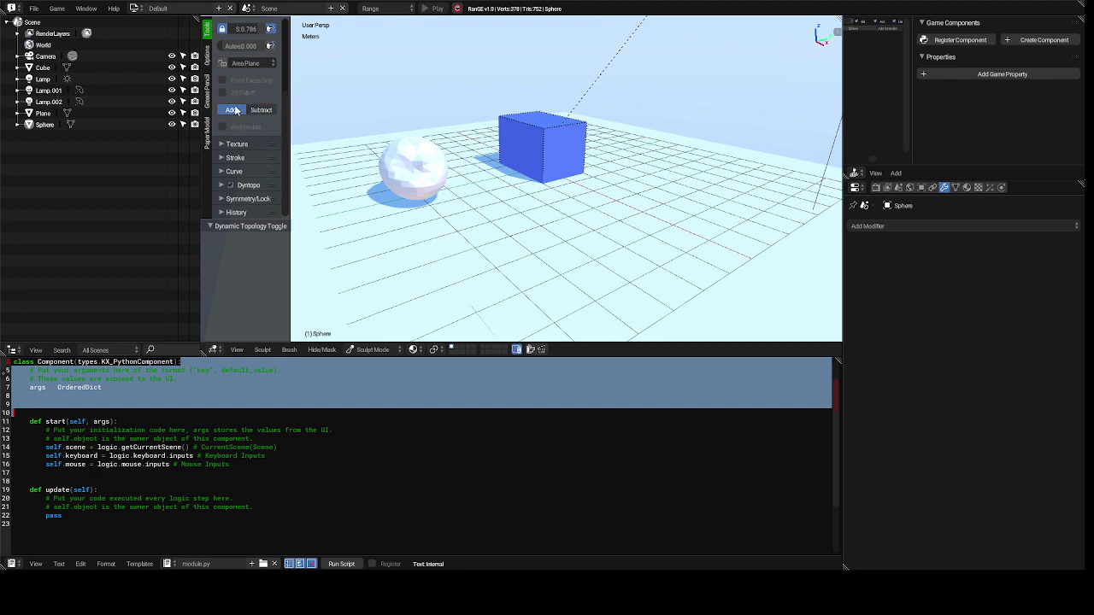
Step: Set the brush direction to Add and sculpt outward strokes on the sphere's side and front
click(231, 111)
mouse_move(359, 139)
mouse_down()
mouse_move(410, 147)
mouse_move(433, 171)
mouse_move(425, 195)
mouse_move(408, 175)
mouse_up()
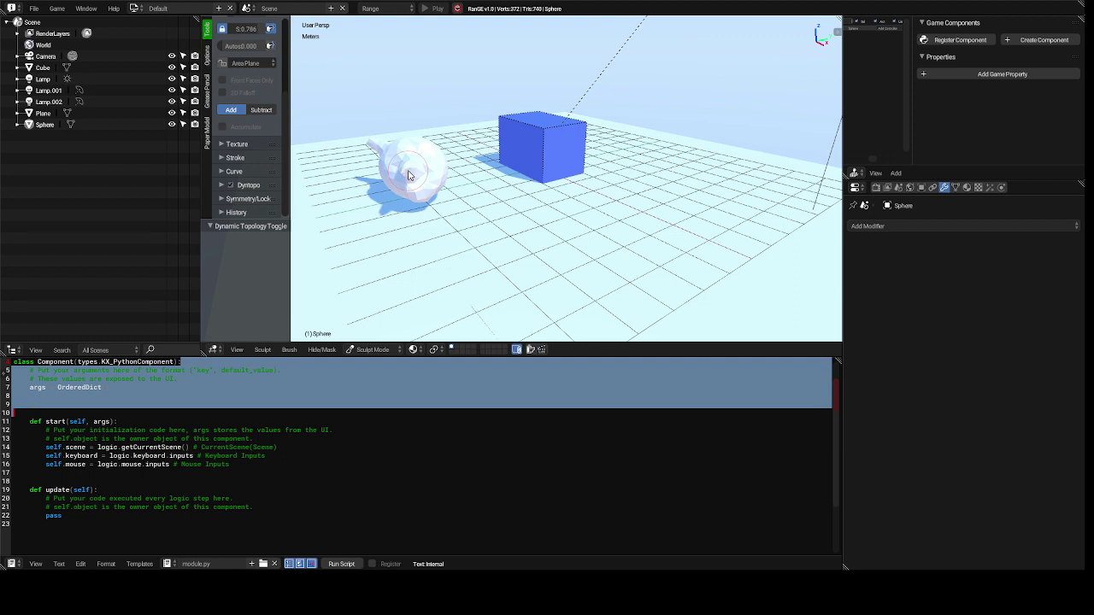
drag(409, 176, 408, 176)
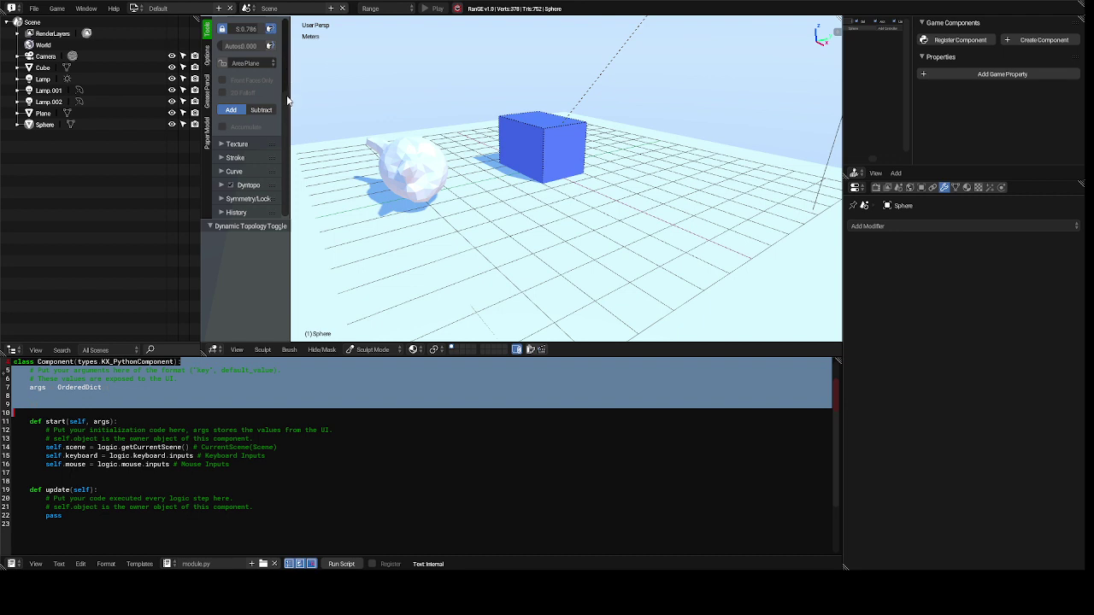
Step: Choose the Blob brush for sculpting the sphere
scroll(266, 80, up, 5)
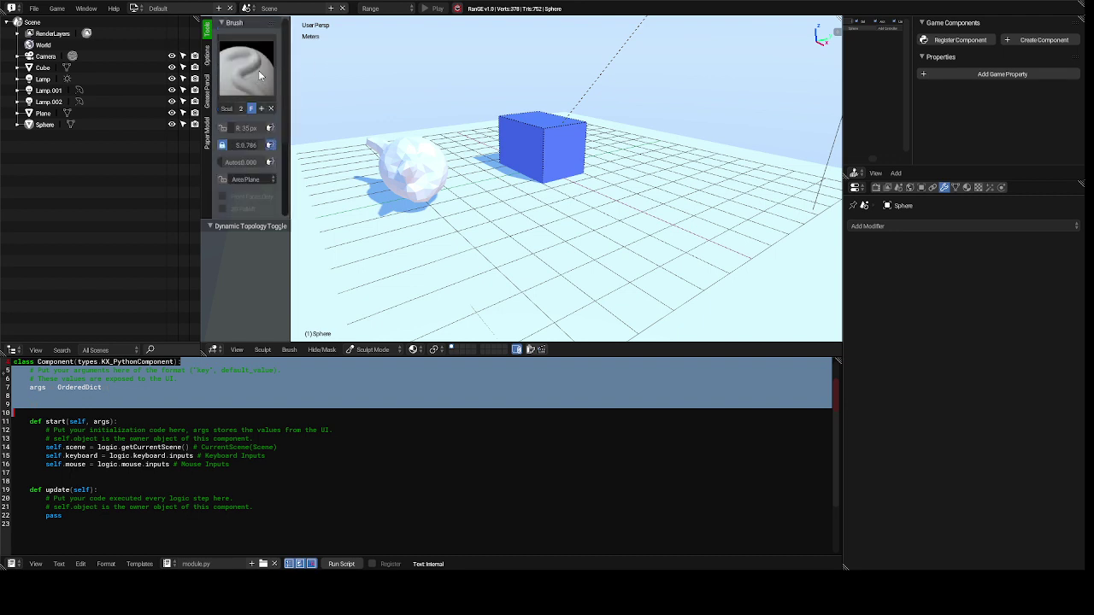
click(255, 73)
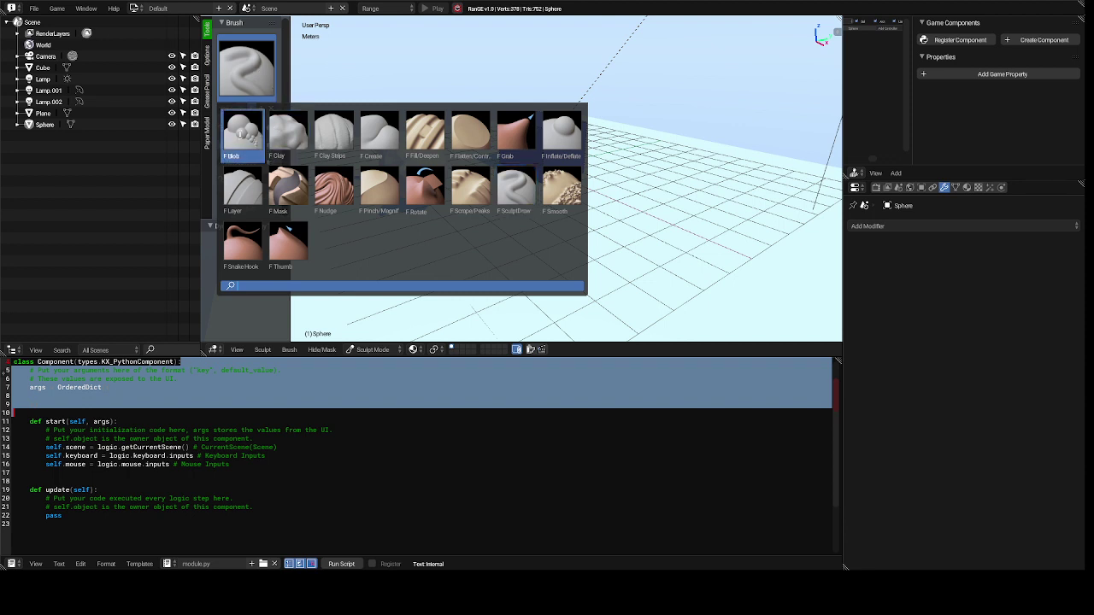
click(241, 134)
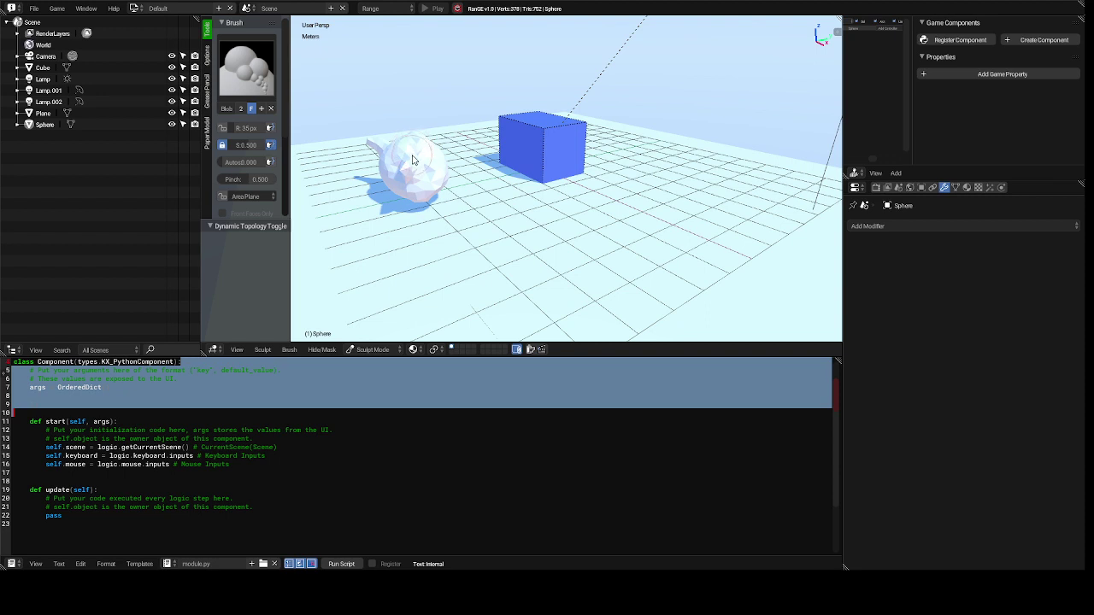
Step: Build up the sphere's top with the Blob brush, raising the strength to 1.000 for a long stroke that draws out a horn
drag(416, 145, 413, 152)
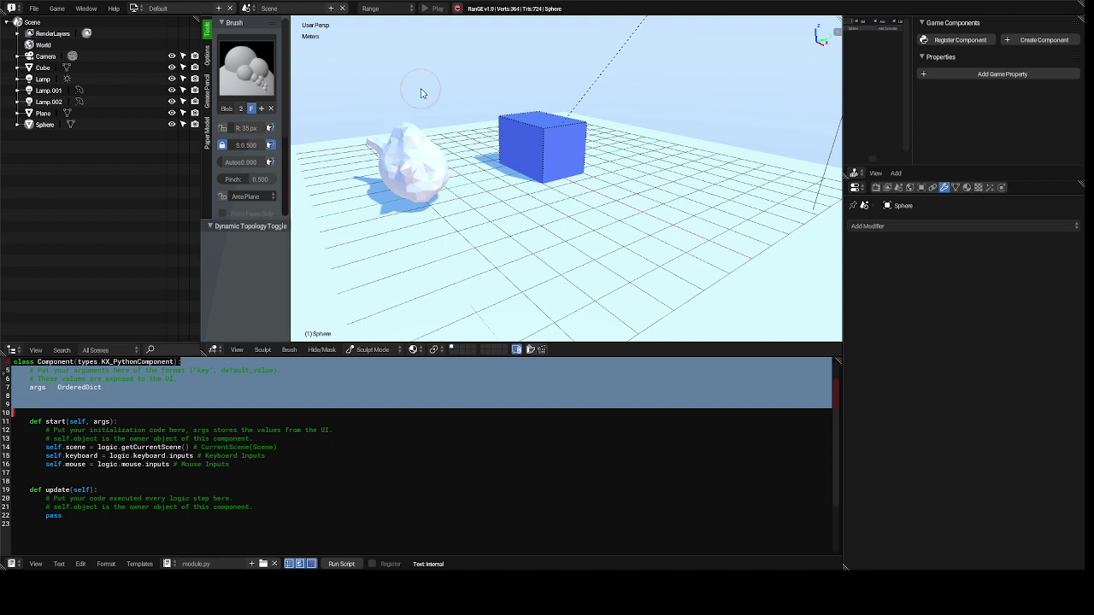
drag(416, 149, 413, 149)
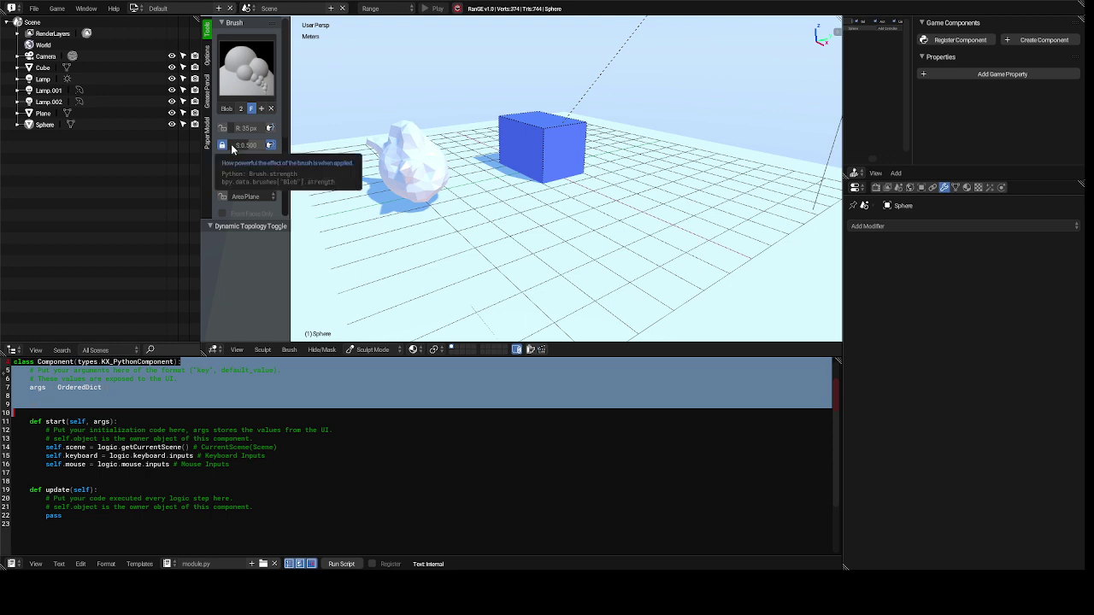
drag(247, 146, 269, 145)
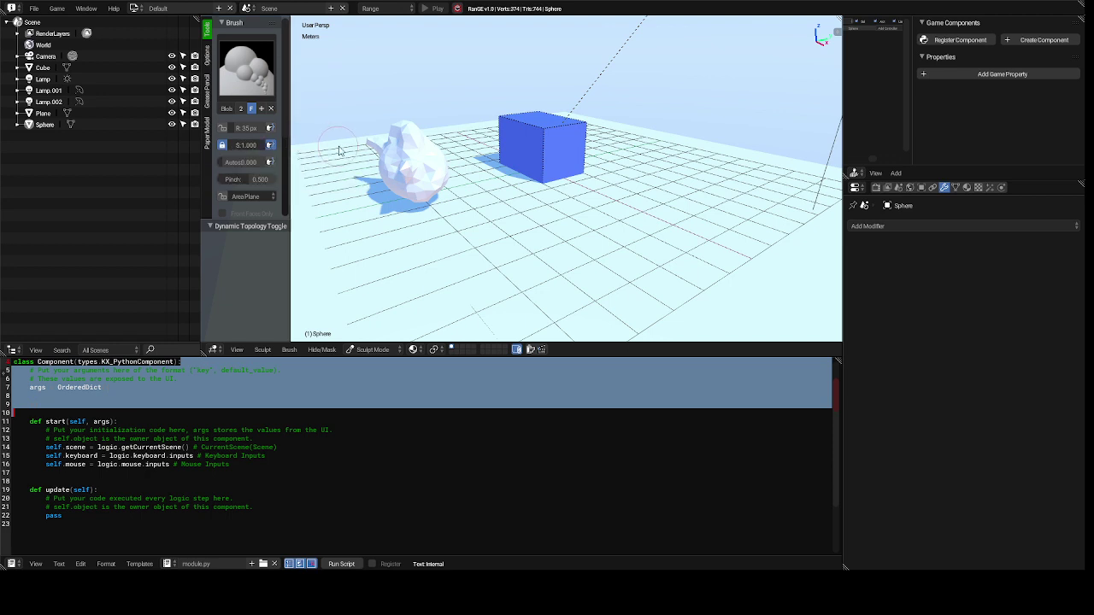
mouse_move(391, 168)
mouse_down()
mouse_move(431, 169)
mouse_move(415, 136)
mouse_move(410, 148)
mouse_move(407, 102)
mouse_move(410, 143)
mouse_move(396, 112)
mouse_move(392, 131)
mouse_move(368, 102)
mouse_move(387, 96)
mouse_move(351, 94)
mouse_move(386, 114)
mouse_move(376, 113)
mouse_move(312, 60)
mouse_move(317, 77)
mouse_move(363, 107)
mouse_move(339, 88)
mouse_up()
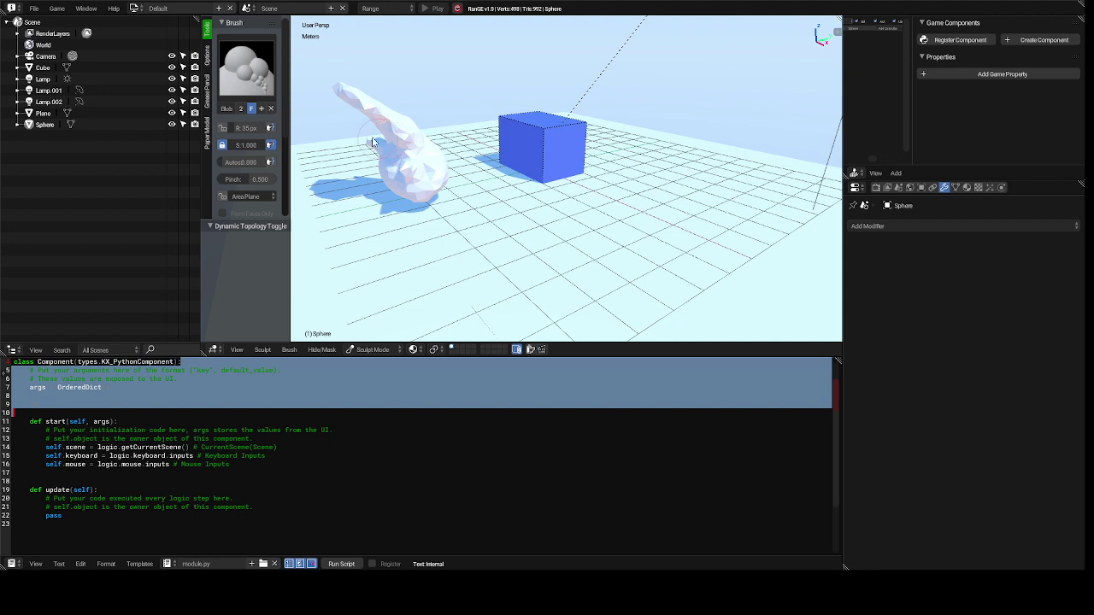
Step: Choose the Grab brush and pull the horn's tip down toward the floor and the sphere's lower front toward the cube
click(258, 66)
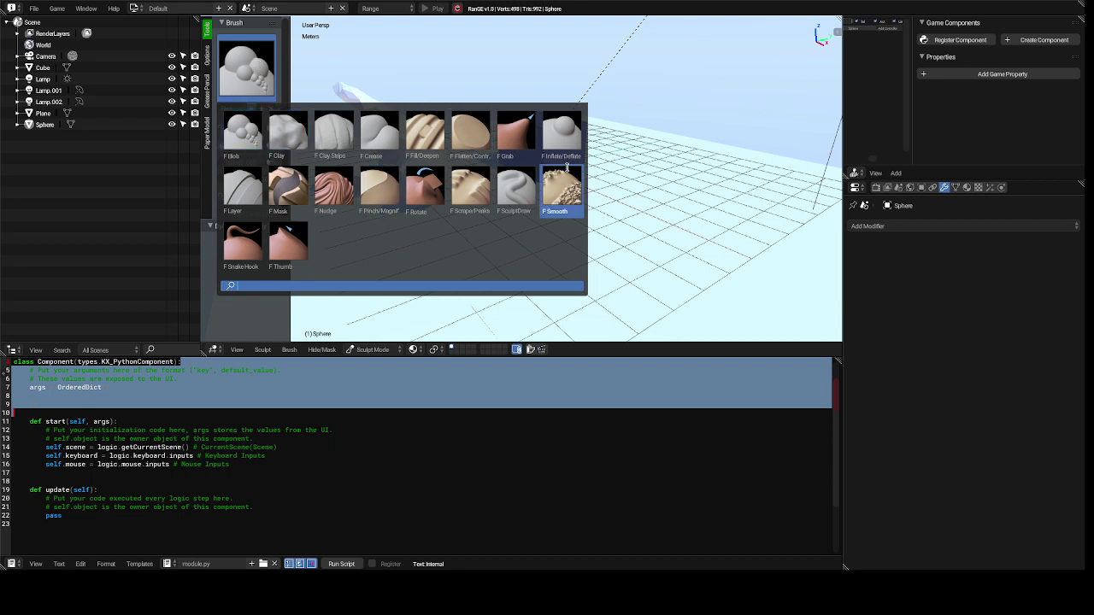
click(516, 142)
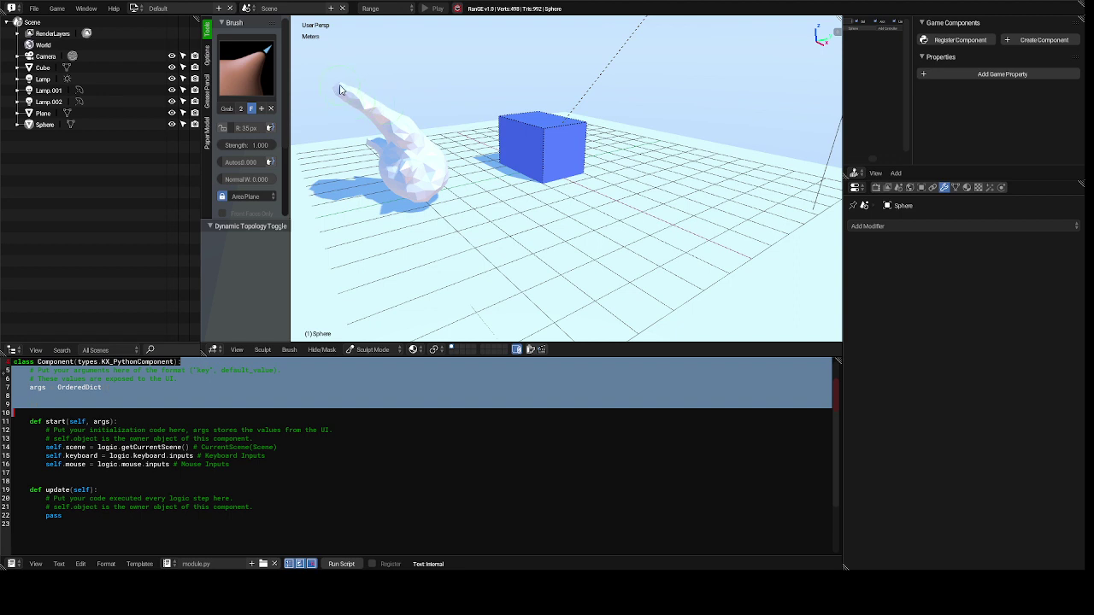
mouse_move(339, 89)
mouse_down()
mouse_move(333, 43)
mouse_move(346, 26)
mouse_move(398, 39)
mouse_move(340, 61)
mouse_move(307, 199)
mouse_move(319, 174)
mouse_move(332, 176)
mouse_move(381, 198)
mouse_move(398, 224)
mouse_up()
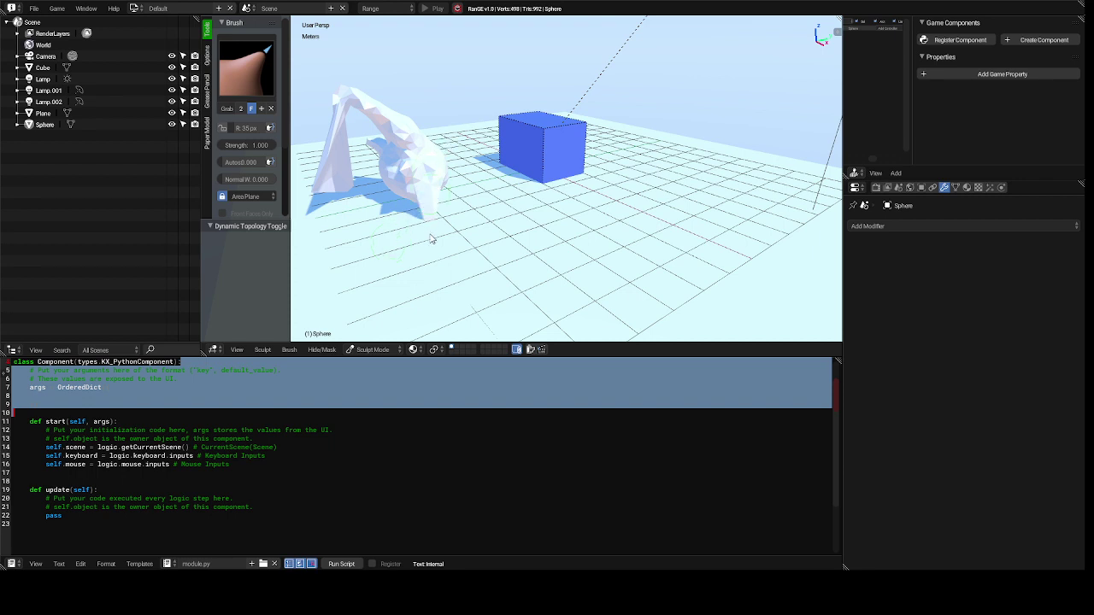
mouse_move(430, 237)
mouse_down()
mouse_move(472, 223)
mouse_move(486, 191)
mouse_move(568, 137)
mouse_move(579, 138)
mouse_move(588, 177)
mouse_move(526, 212)
mouse_move(520, 145)
mouse_up()
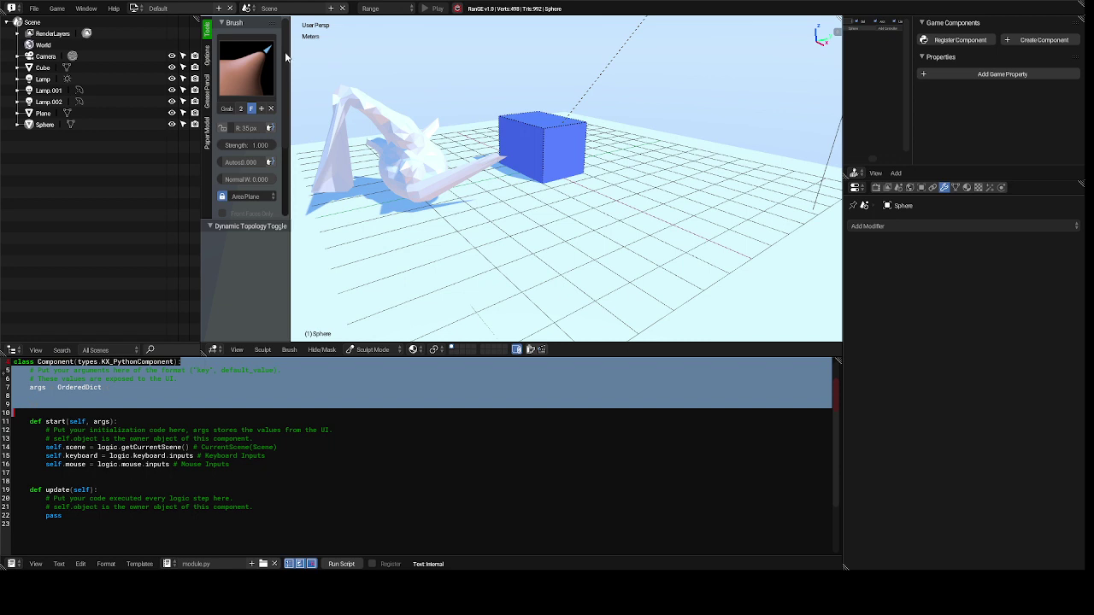
Step: Choose the Layer brush with a height of 40cm
click(246, 65)
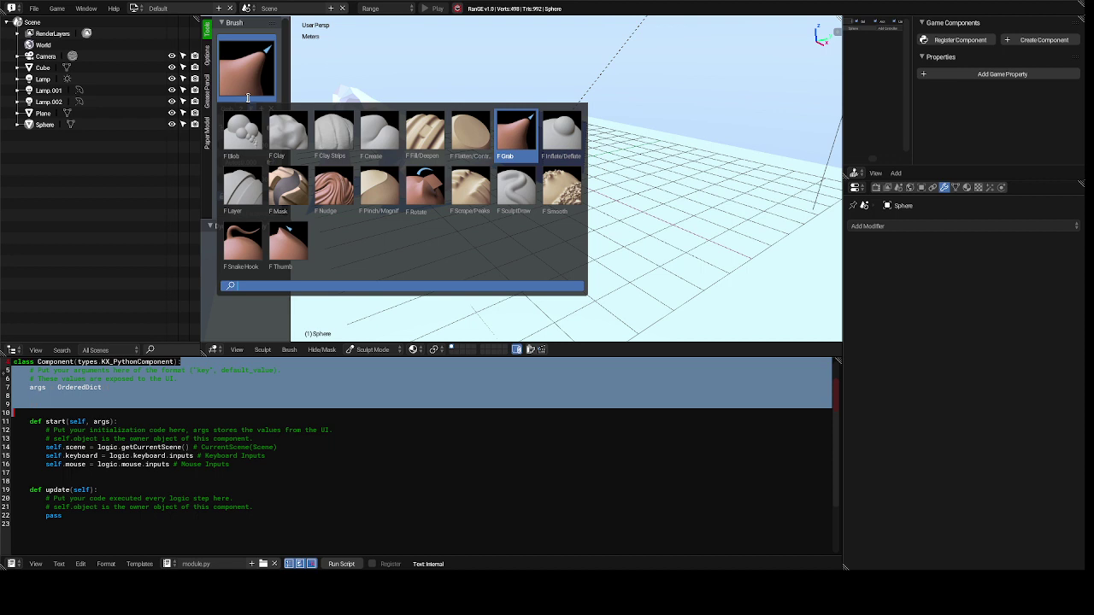
click(242, 188)
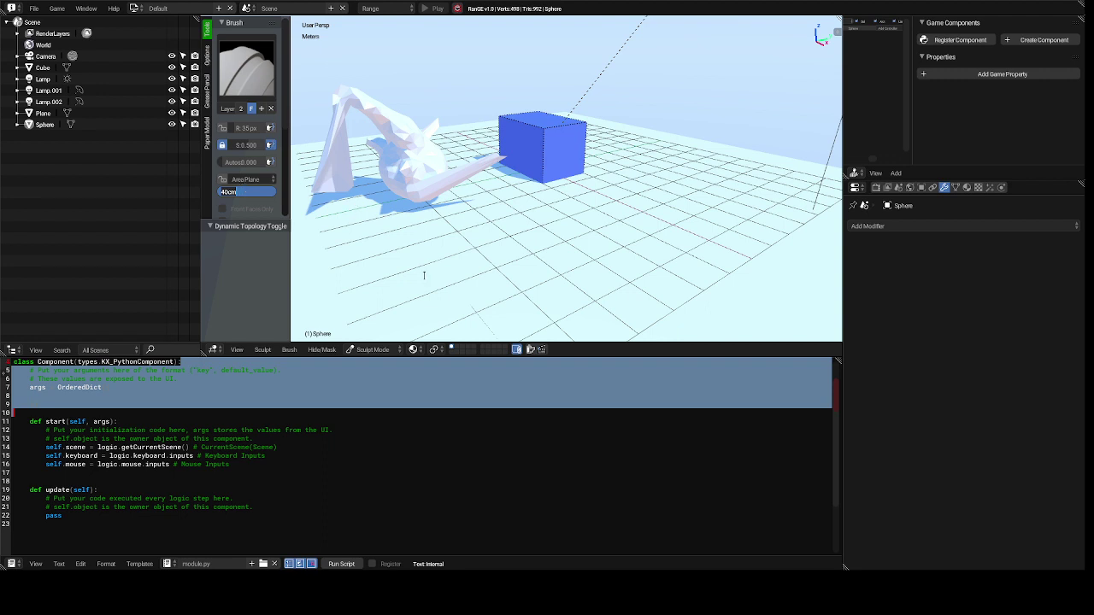
key(Return)
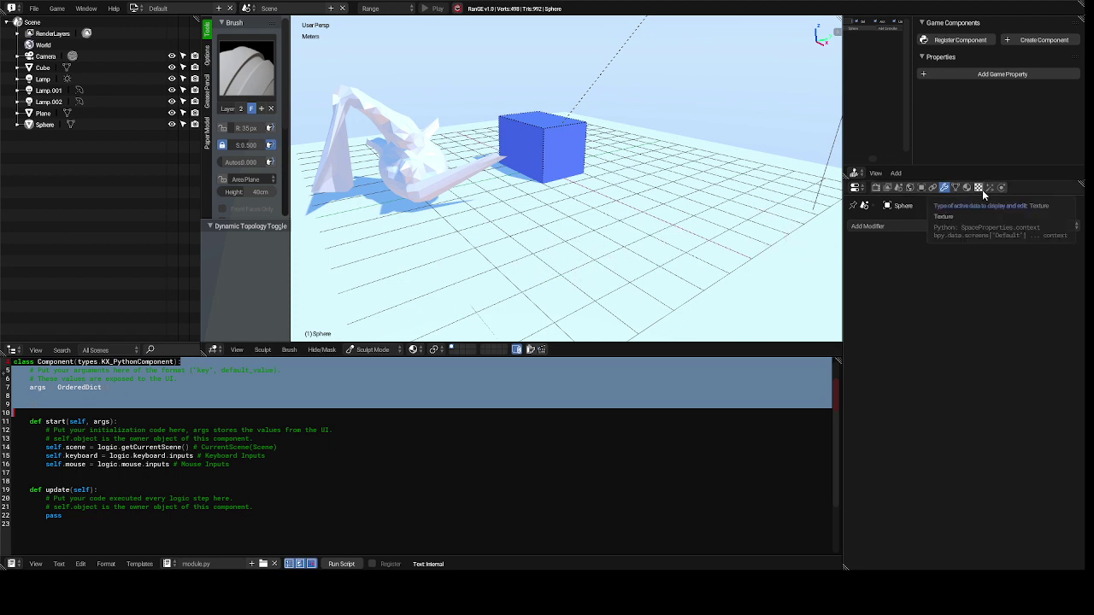
click(902, 227)
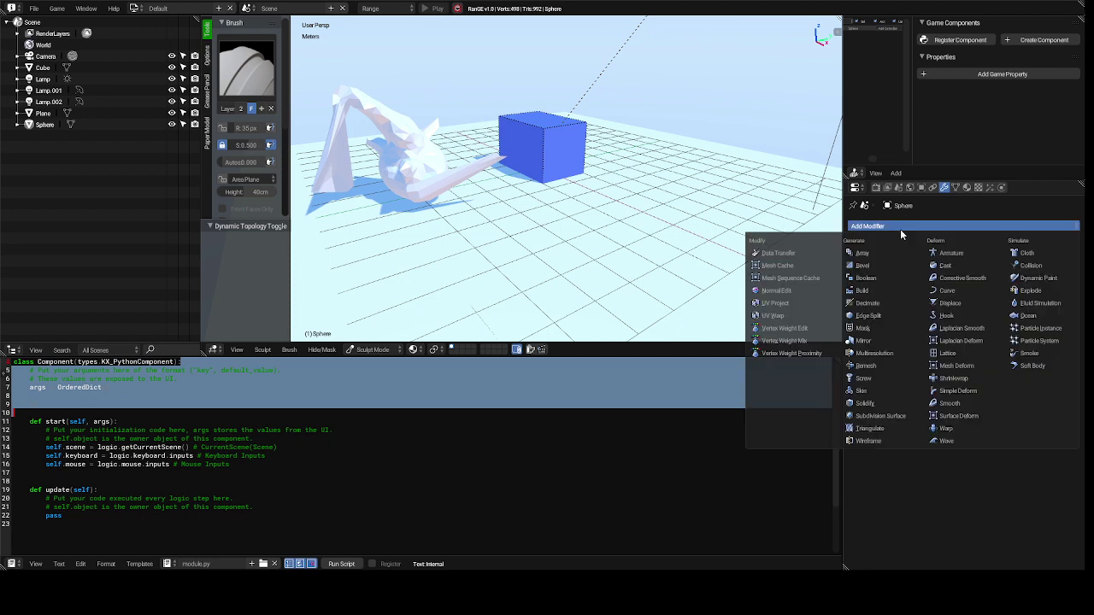
click(900, 229)
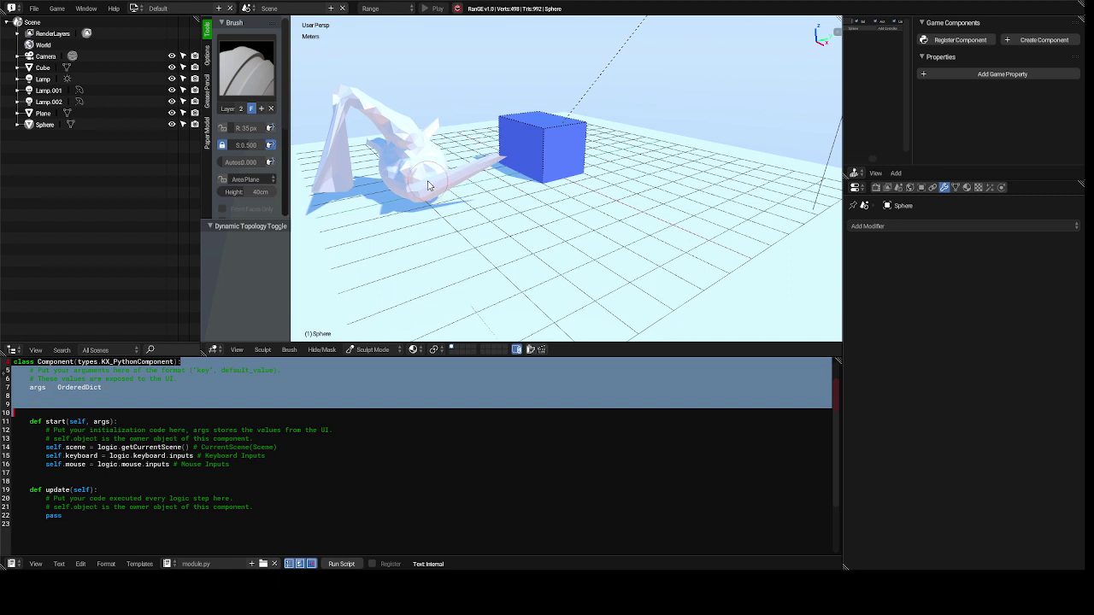
Step: Sculpt Layer strokes across the sphere's front and horn, raising the brush strength to 1.000 to form spikes
mouse_move(429, 183)
mouse_down()
mouse_move(400, 107)
mouse_move(400, 110)
mouse_up()
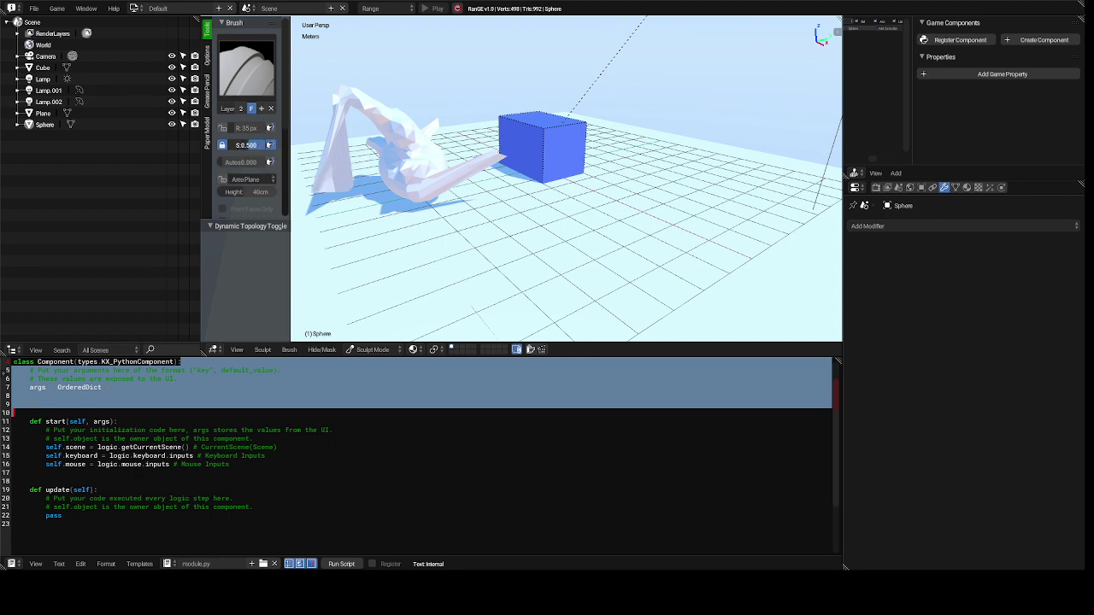
drag(246, 145, 261, 145)
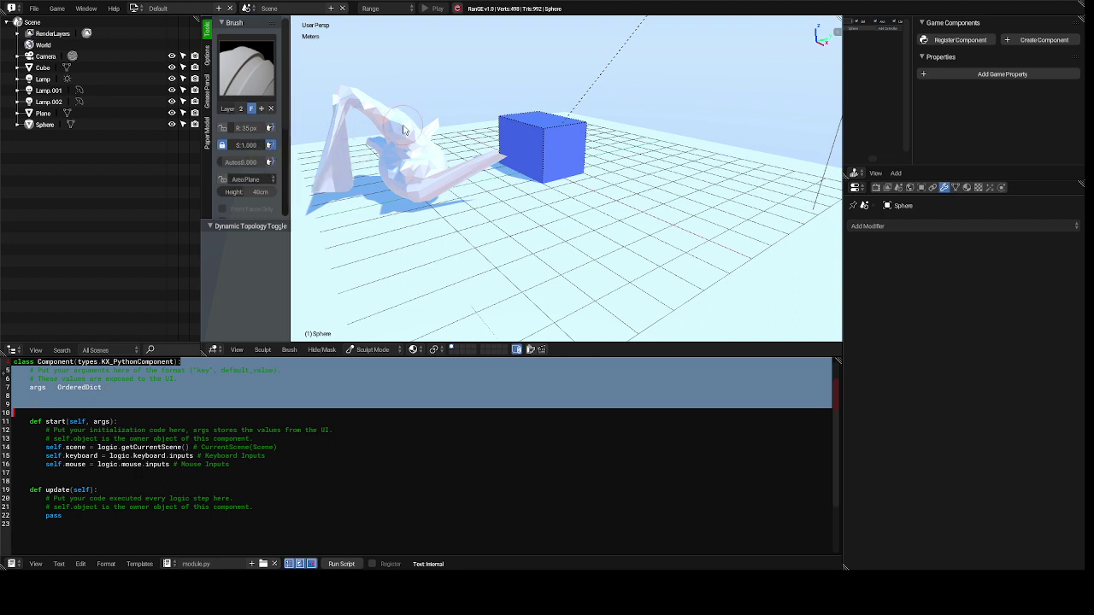
drag(404, 130, 413, 120)
drag(408, 122, 433, 90)
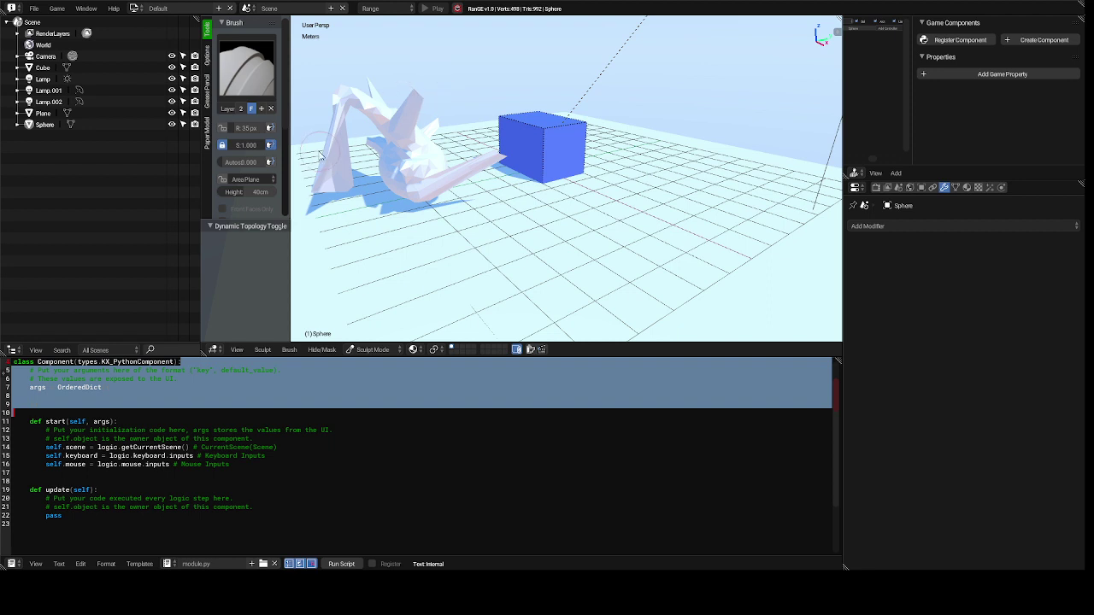
Step: Choose the Fill/Deepen brush, set its strength to 1.000 and stroke over the sphere's front and the arm toward the cube
click(246, 85)
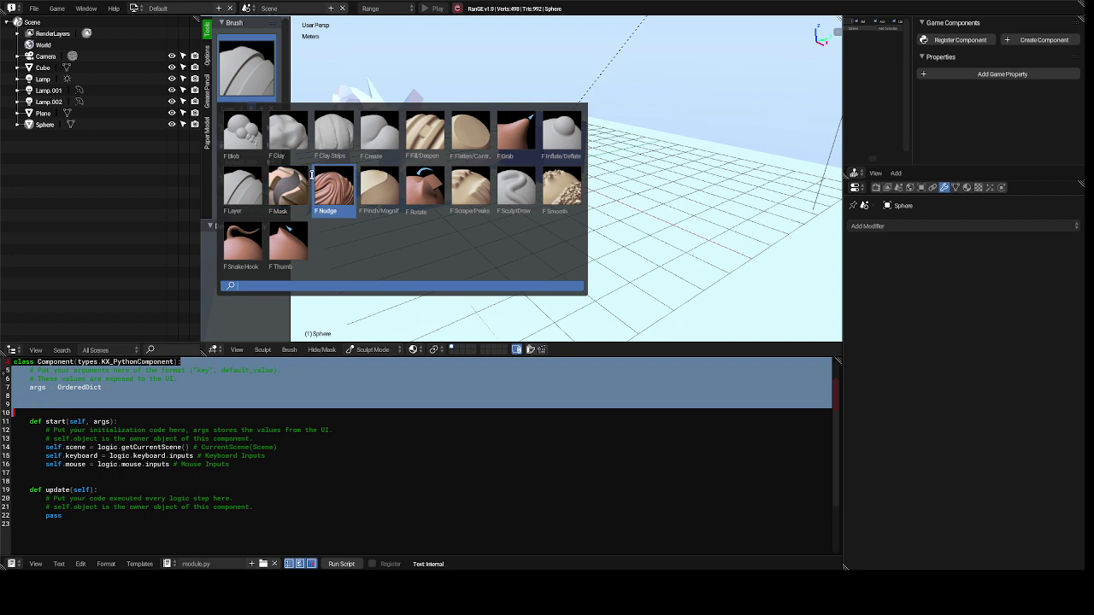
click(422, 137)
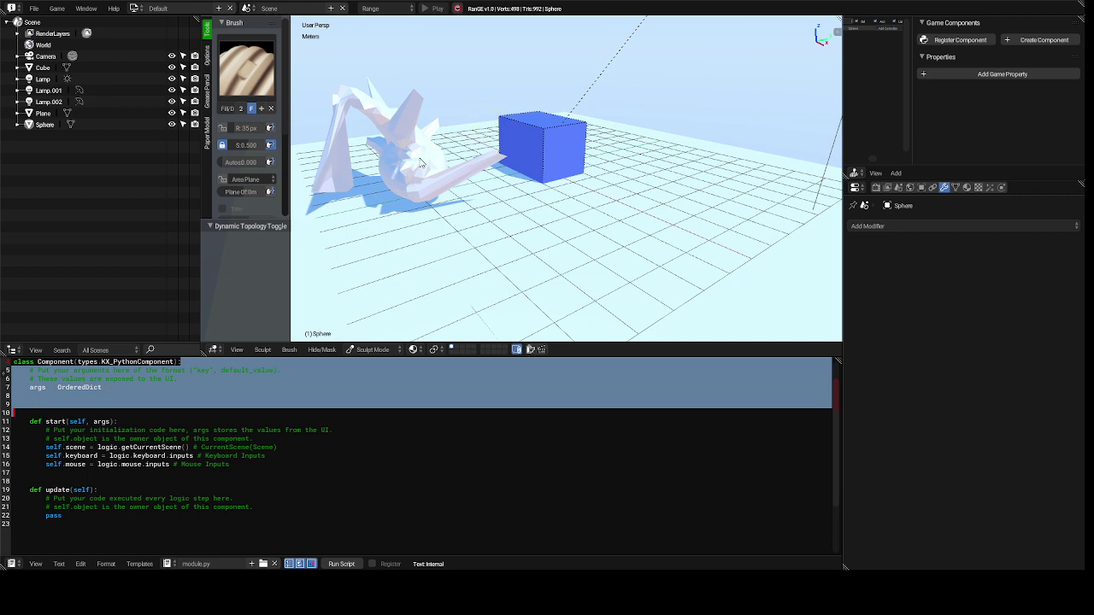
click(420, 168)
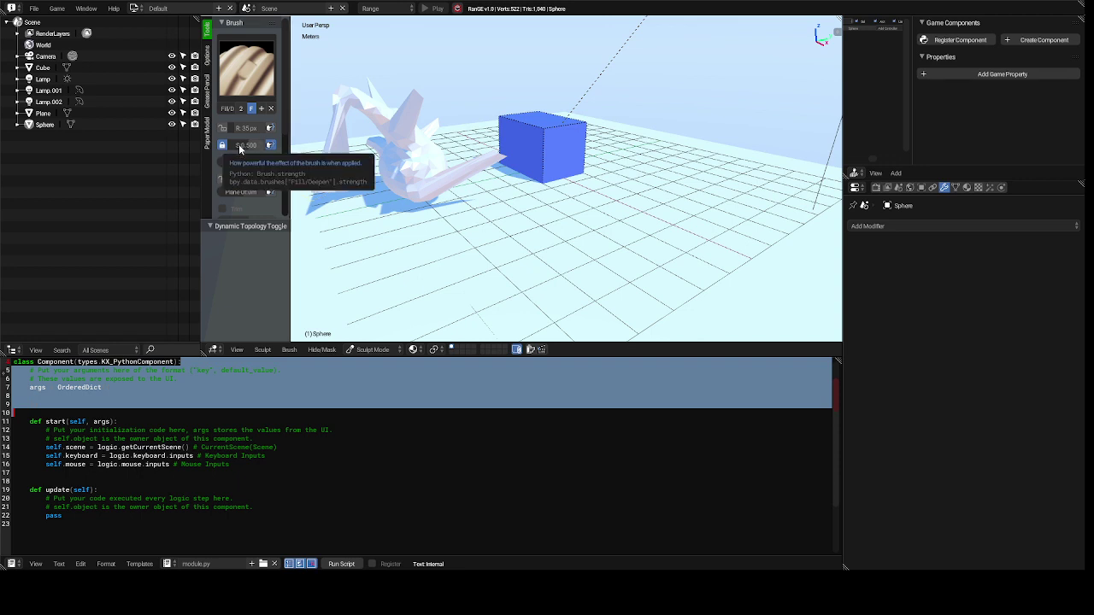
drag(241, 148, 272, 147)
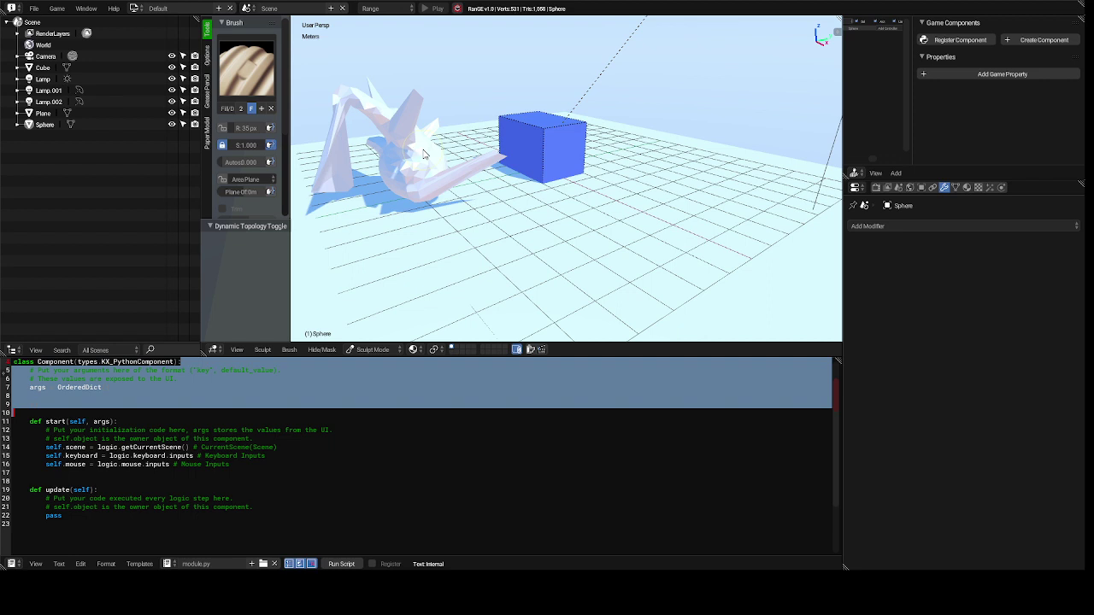
mouse_move(432, 183)
mouse_down()
mouse_move(435, 192)
mouse_move(451, 179)
mouse_up()
mouse_move(443, 221)
mouse_down()
mouse_move(426, 120)
mouse_move(428, 147)
mouse_up()
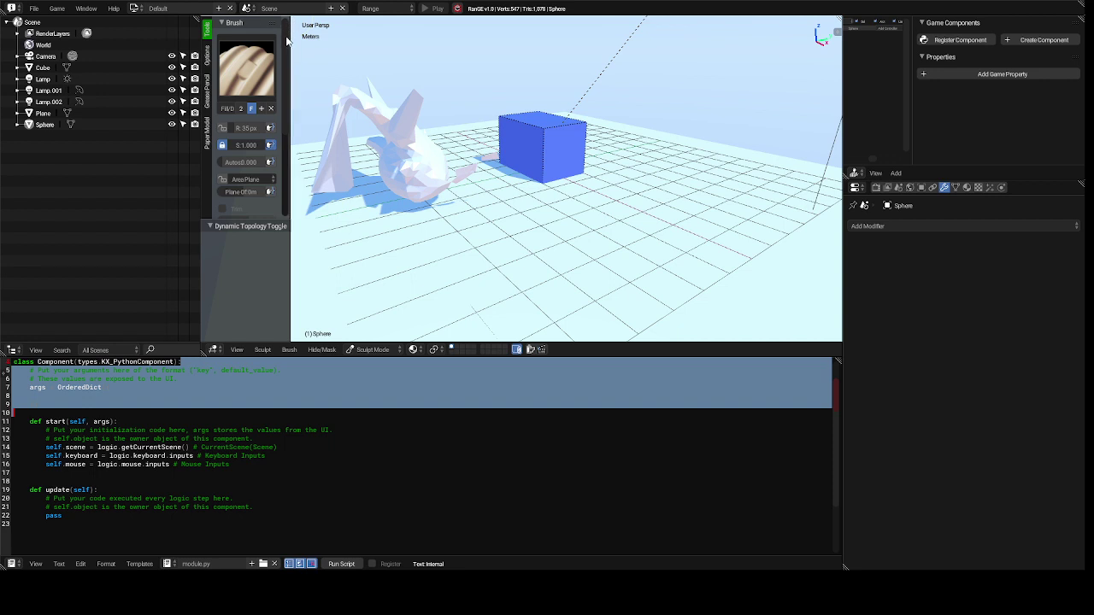
Step: Switch the Fill/Deepen brush direction to Deepen and carve a short stroke into the sphere's front
drag(289, 36, 304, 70)
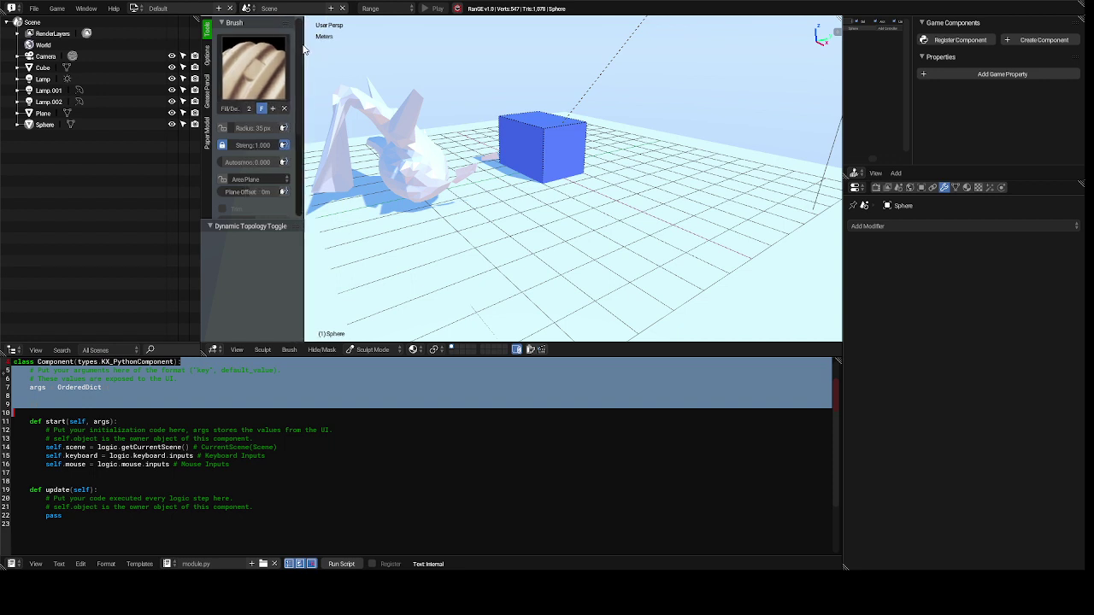
drag(298, 47, 296, 135)
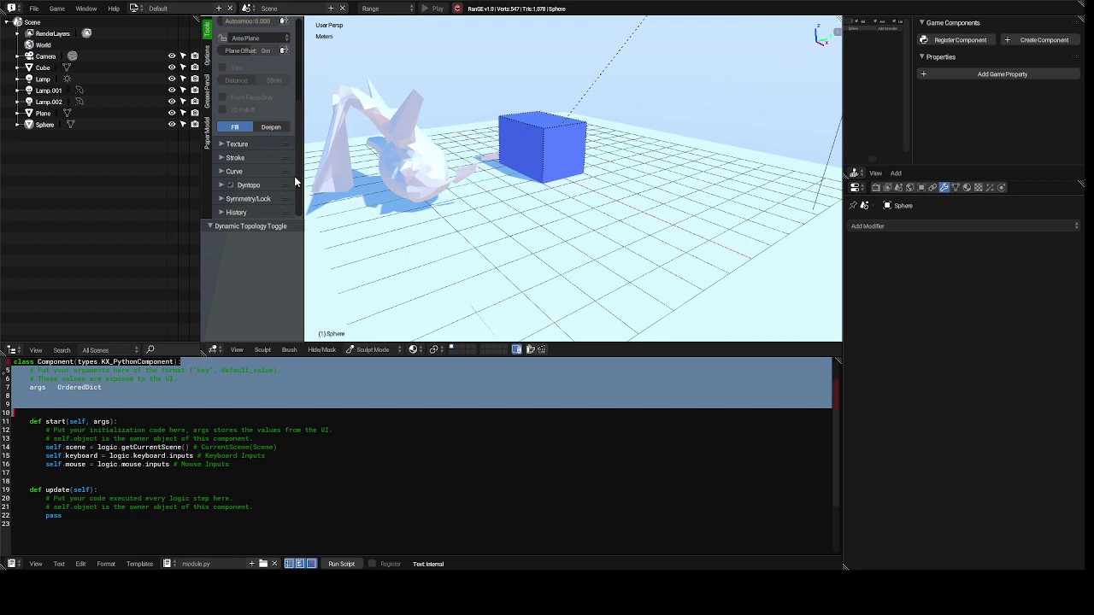
click(270, 127)
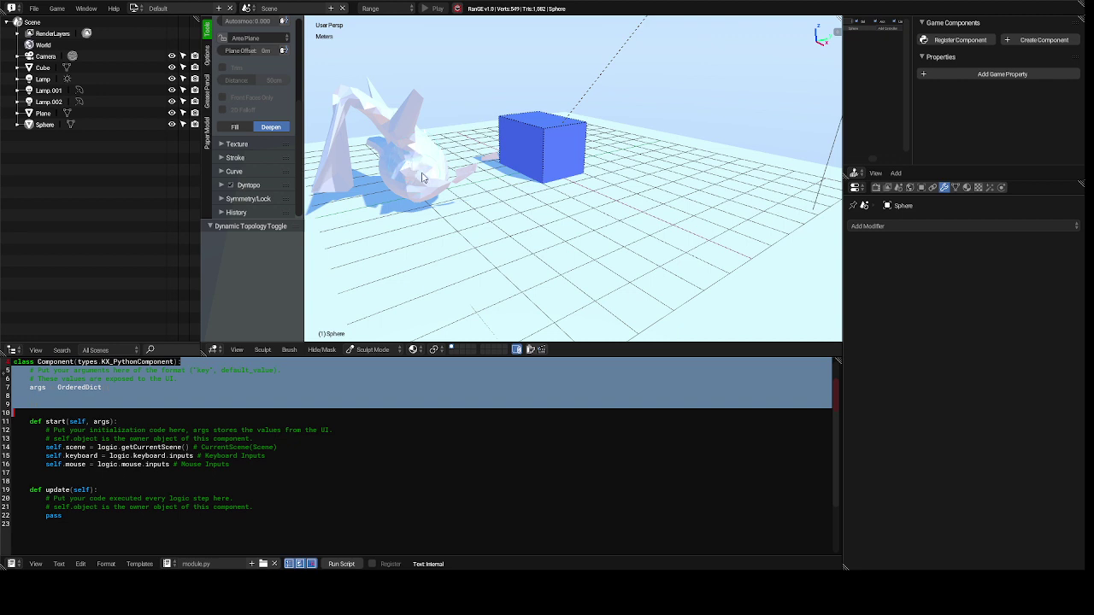
drag(415, 178, 426, 175)
Step: Expand the Dyntopo settings and look over the brush options
click(220, 185)
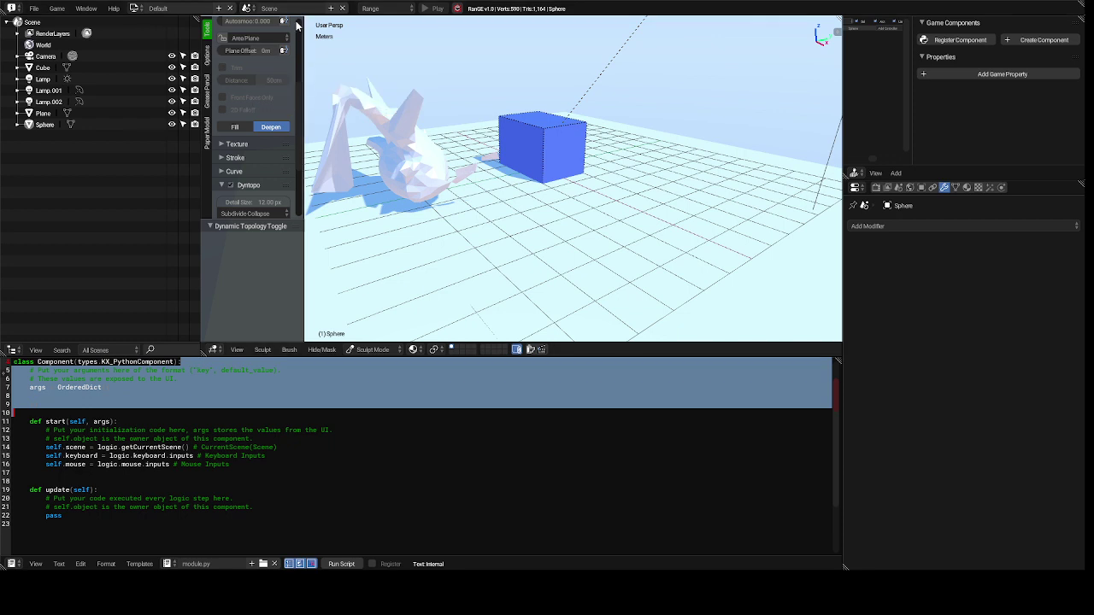
scroll(298, 25, up, 4)
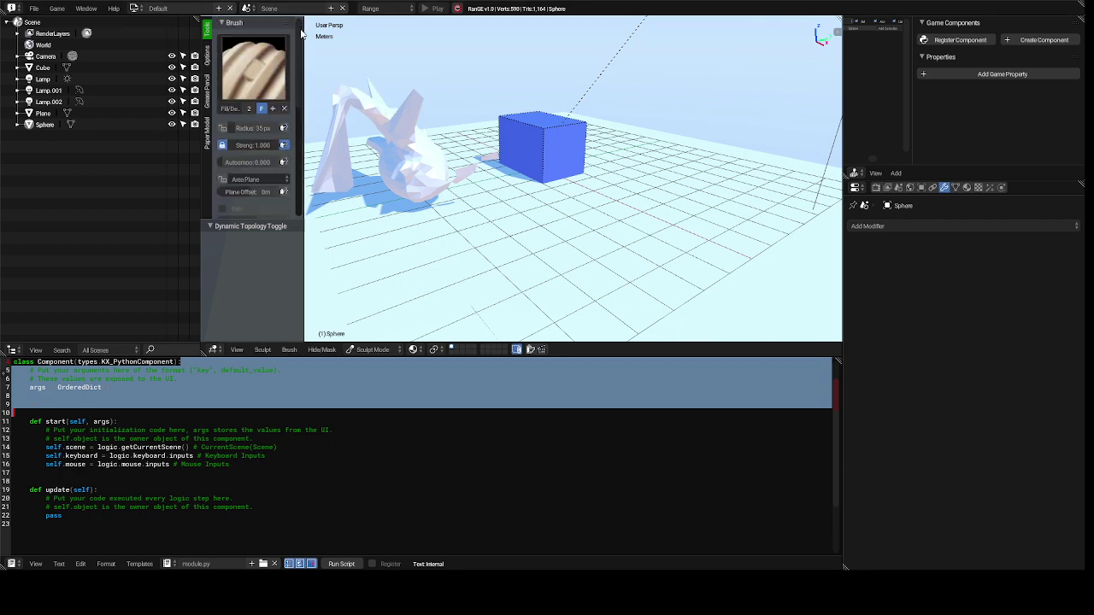
scroll(299, 36, down, 4)
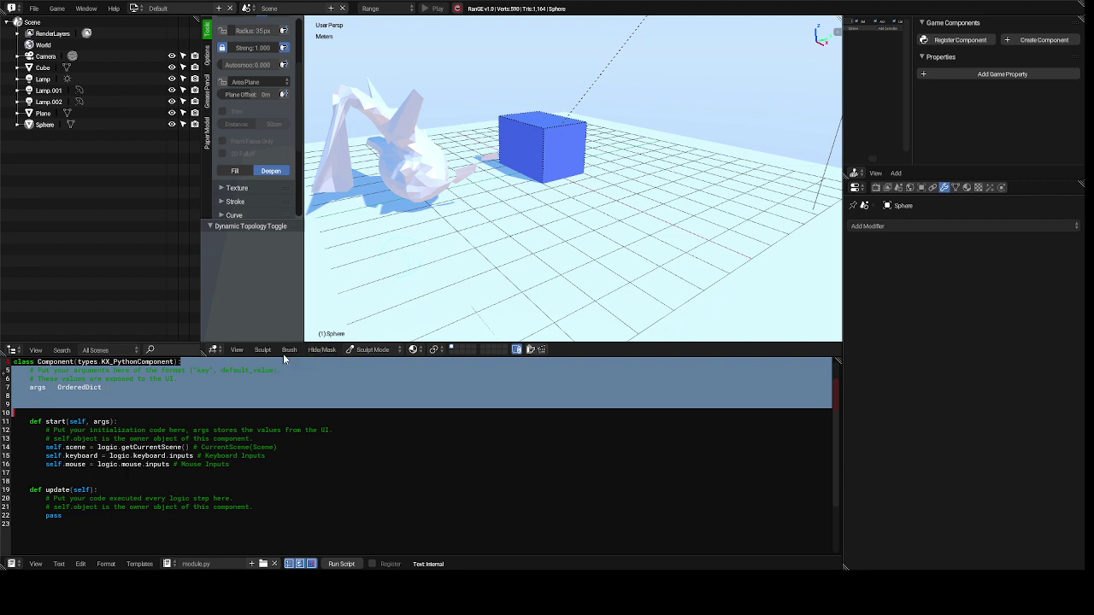
Step: Switch the sphere from Sculpt Mode back to Object Mode
click(361, 352)
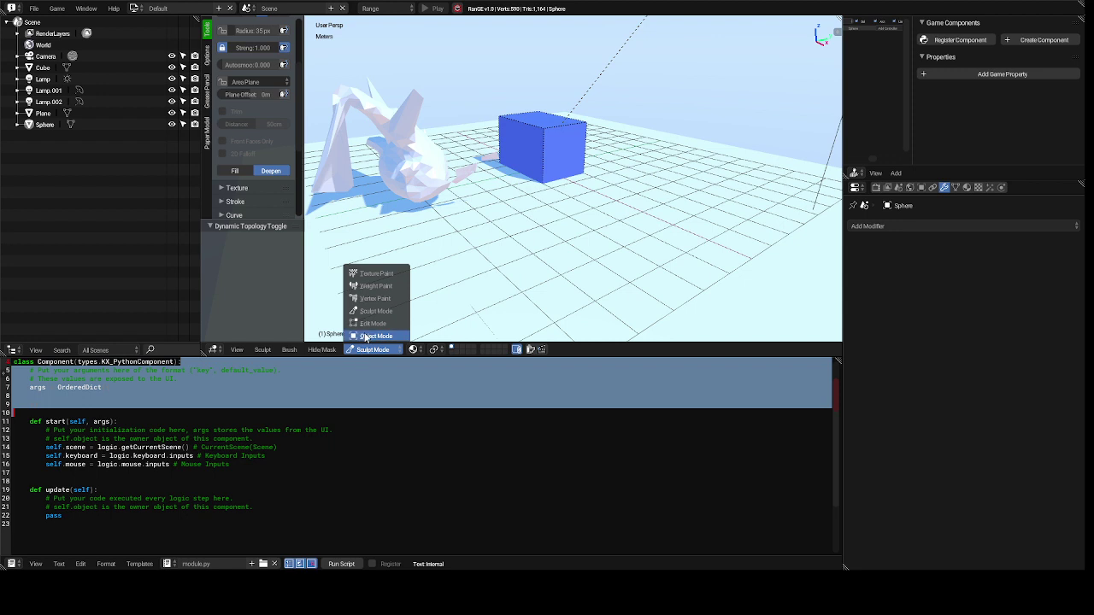
click(367, 336)
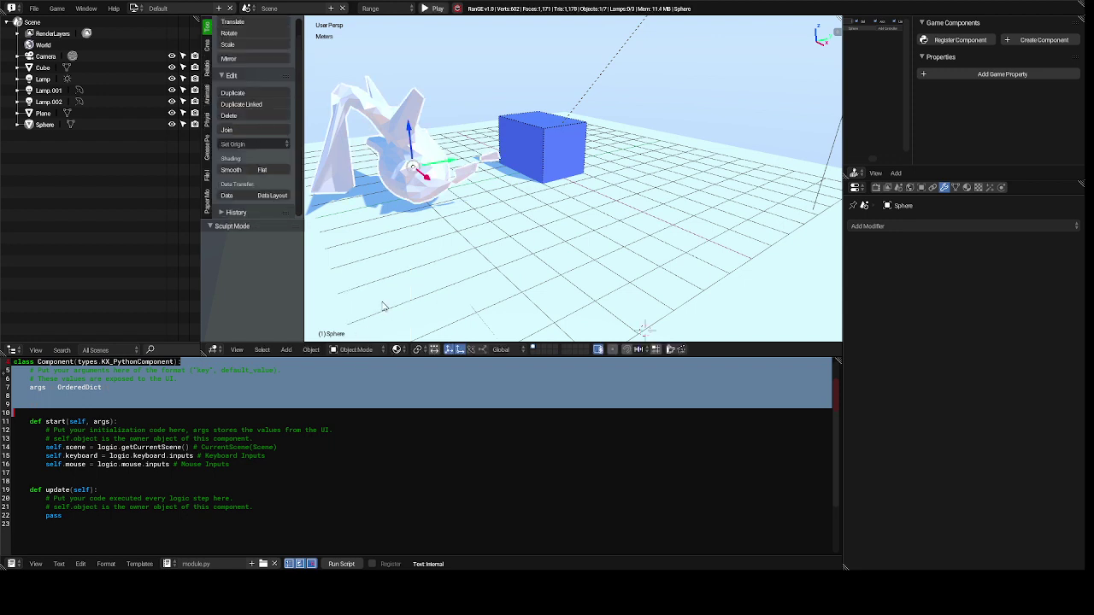
Step: Select all objects and change the viewport display from wireframe to solid shading
key(z)
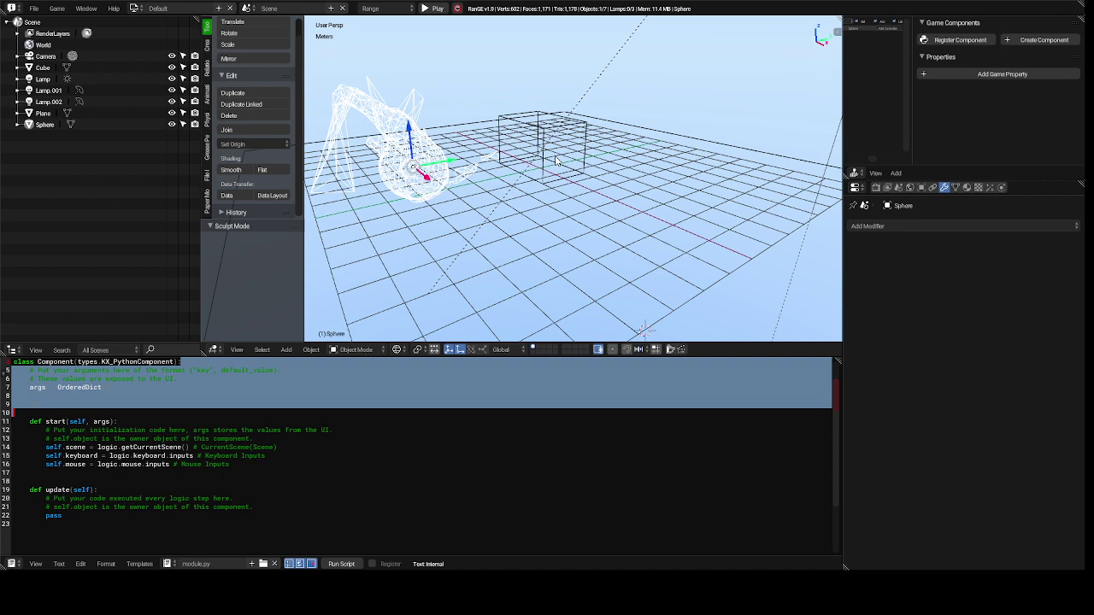
key(a)
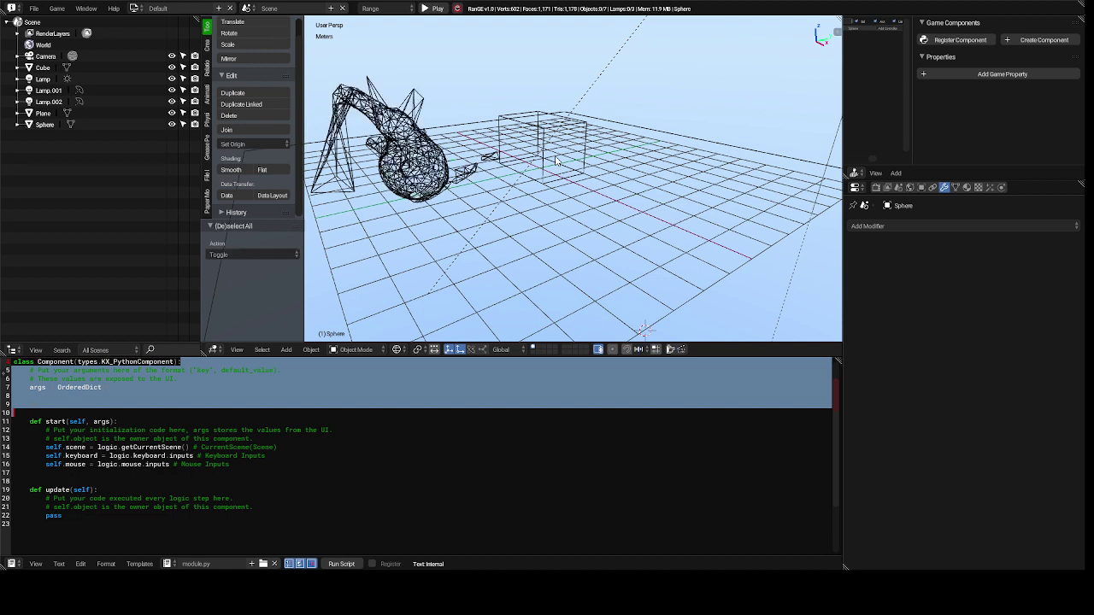
key(a)
key(z)
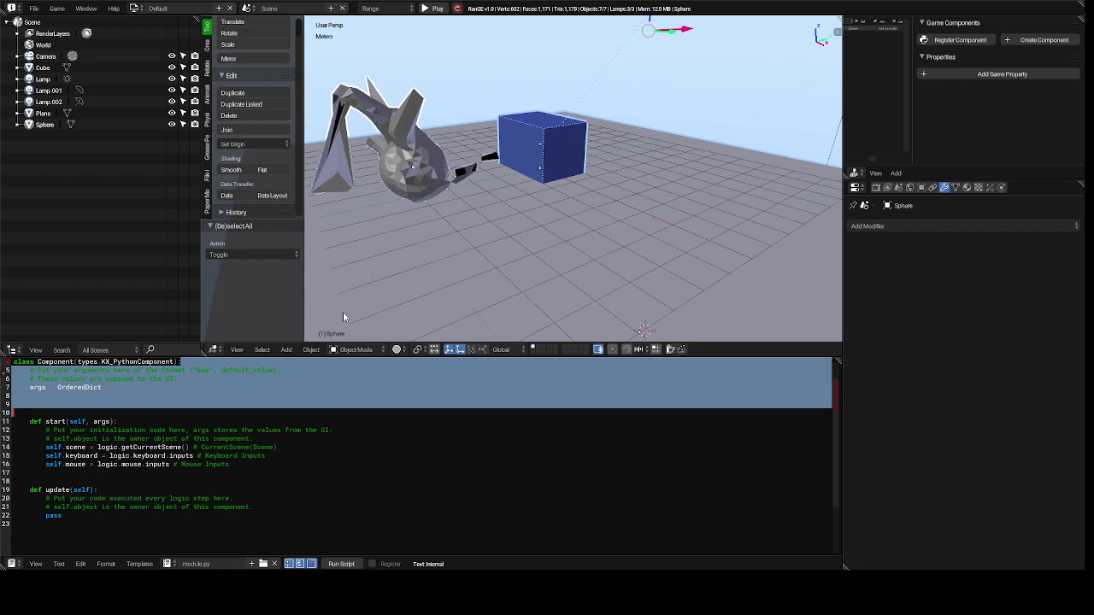
Step: Show the Video Editing screen layout and switch to the Motion Tracking layout
click(134, 11)
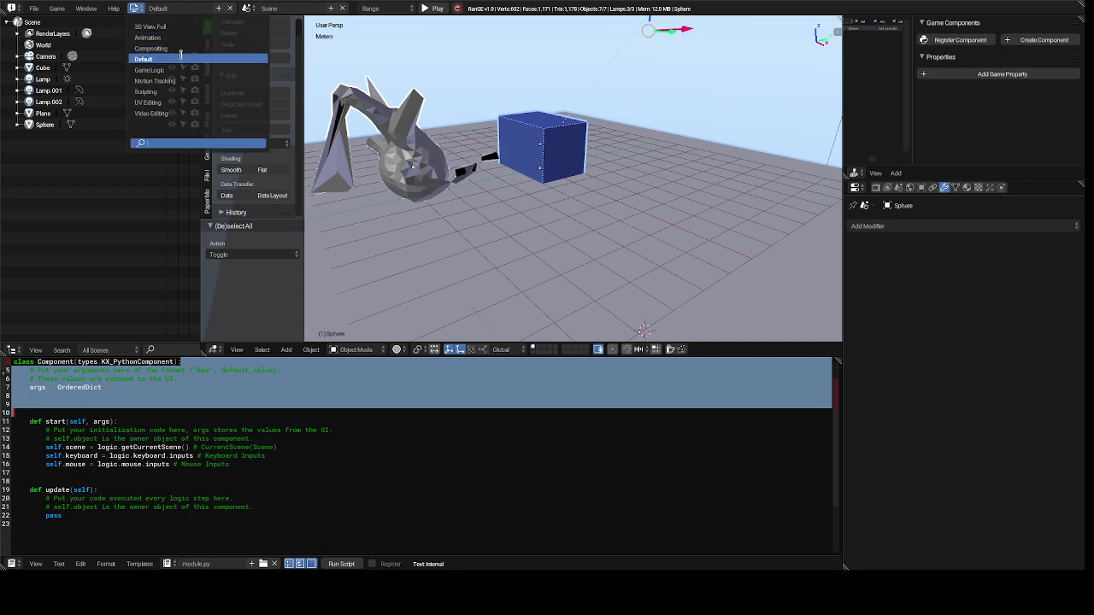
click(170, 112)
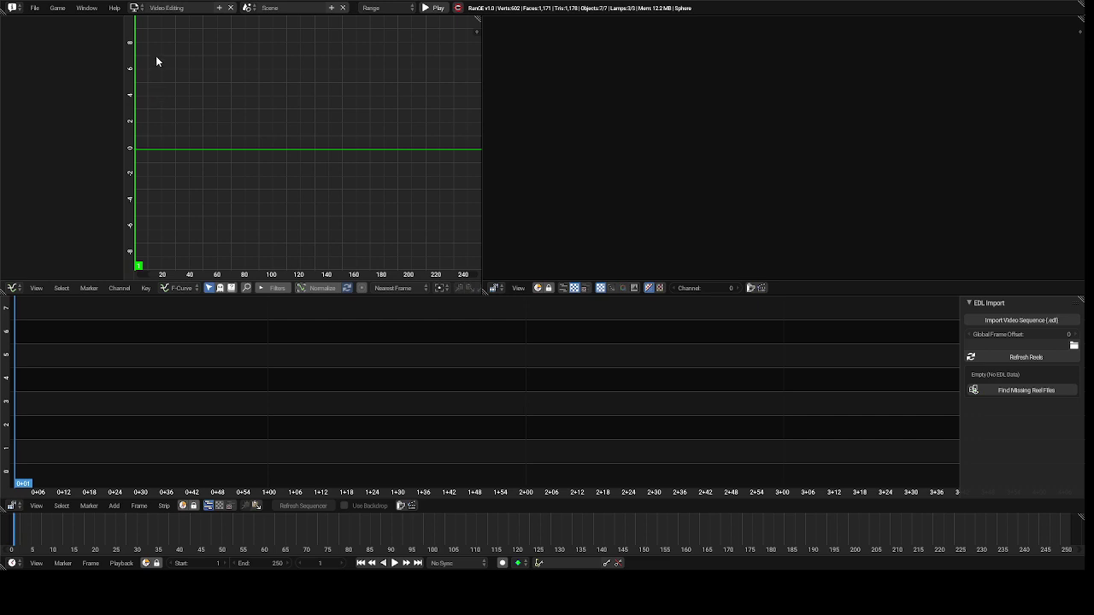
click(135, 9)
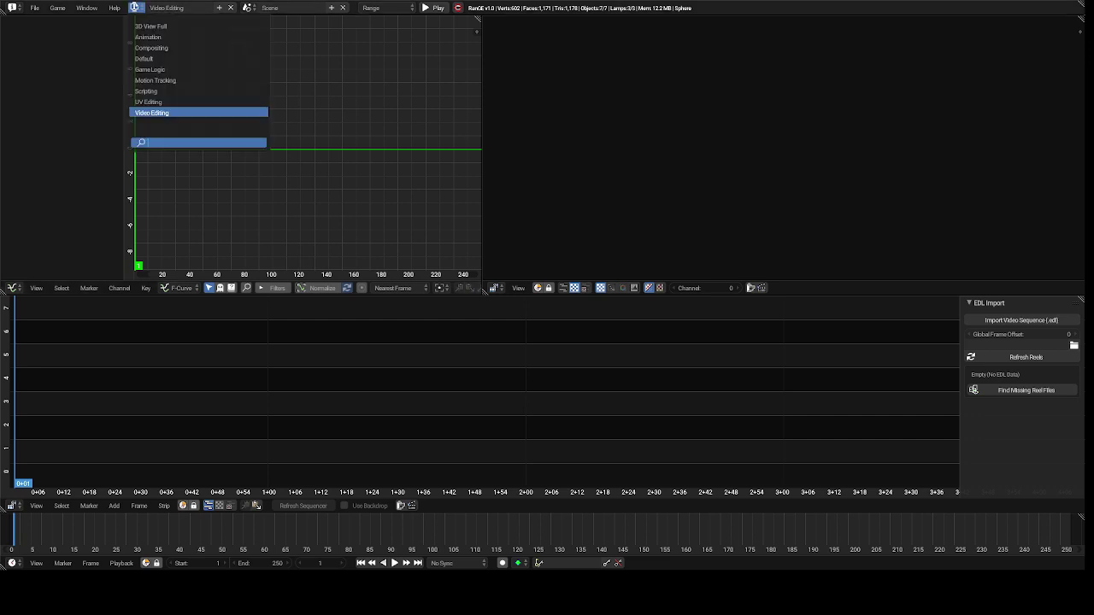
click(181, 80)
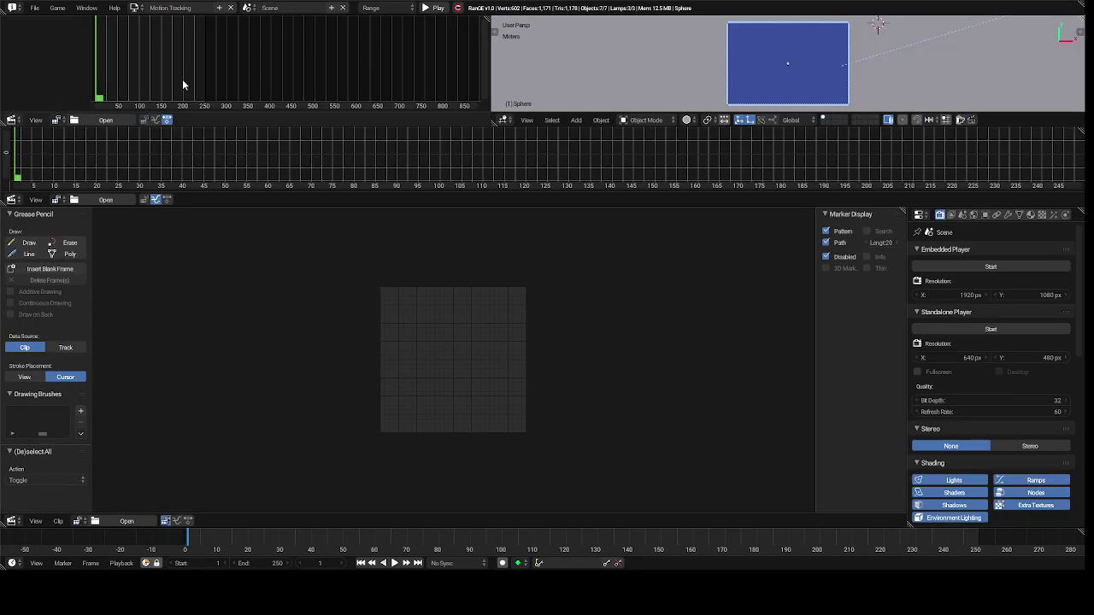